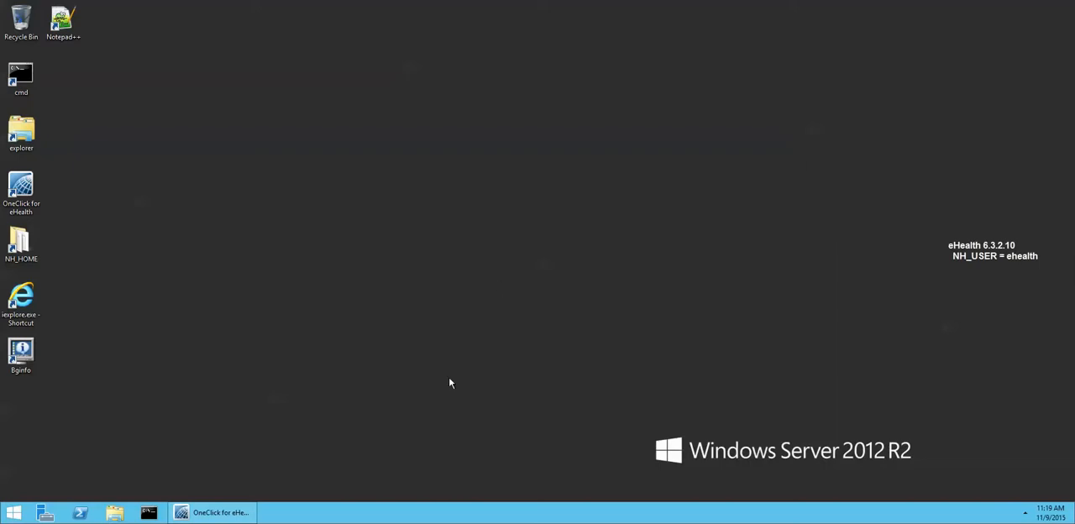
# Step: Display the help for the nhSaveDb command in an enlarged Command Prompt window and review its save options
pyautogui.click(149, 516)
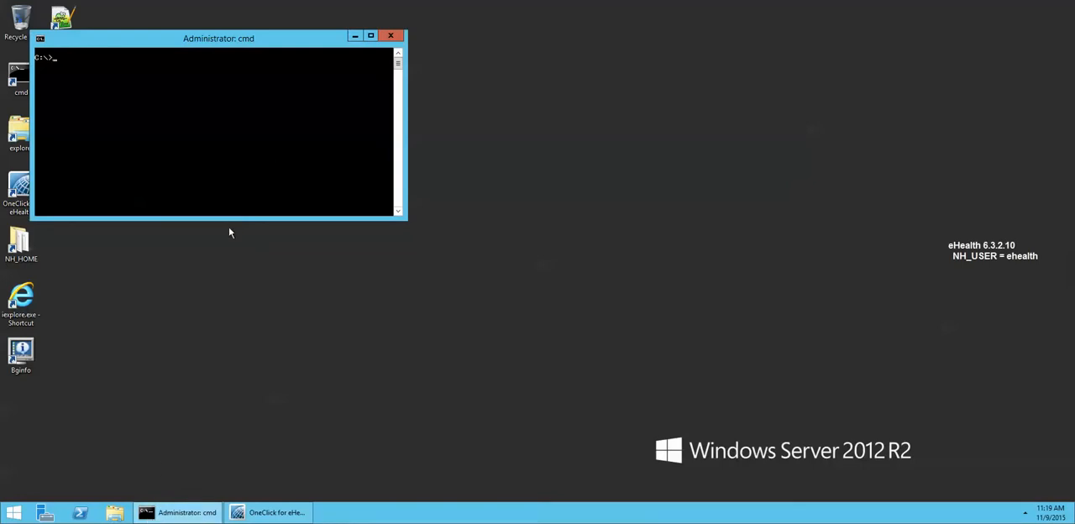
pyautogui.moveTo(230, 223); pyautogui.dragTo(213, 400)
pyautogui.click(160, 315)
pyautogui.write('nhS')
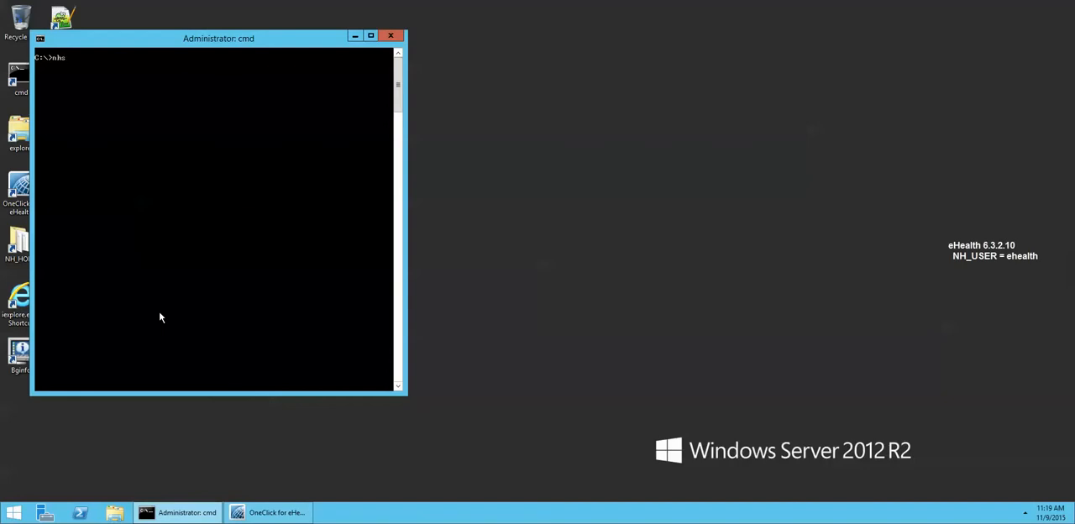
pyautogui.write('aveDb -h')
pyautogui.press('Return')
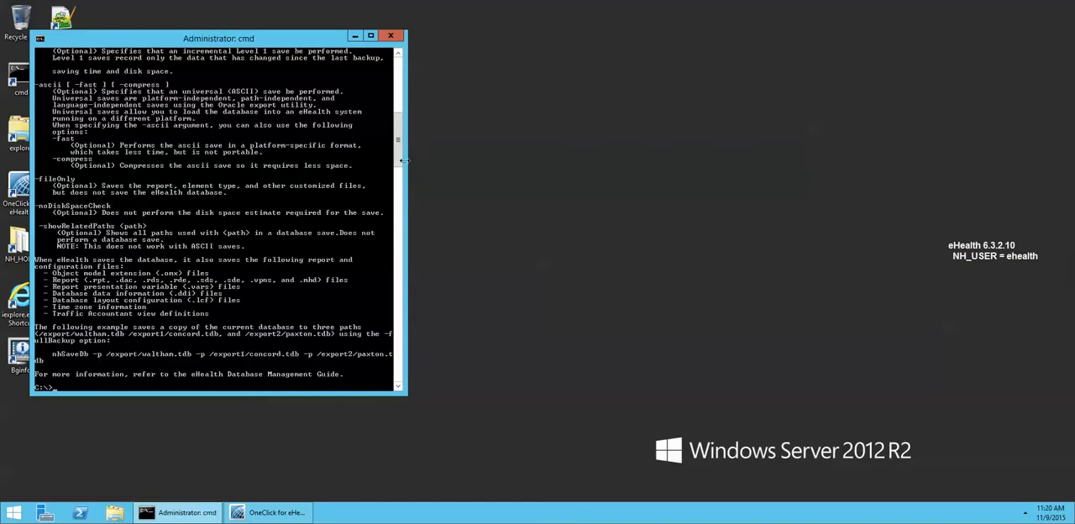
pyautogui.scroll(7, 401, 125)
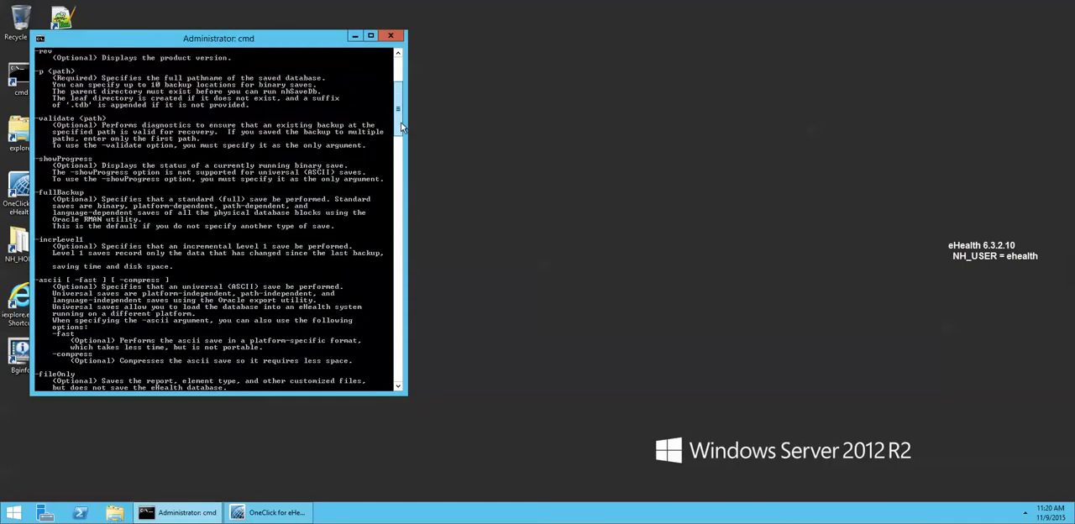
pyautogui.scroll(1, 401, 126)
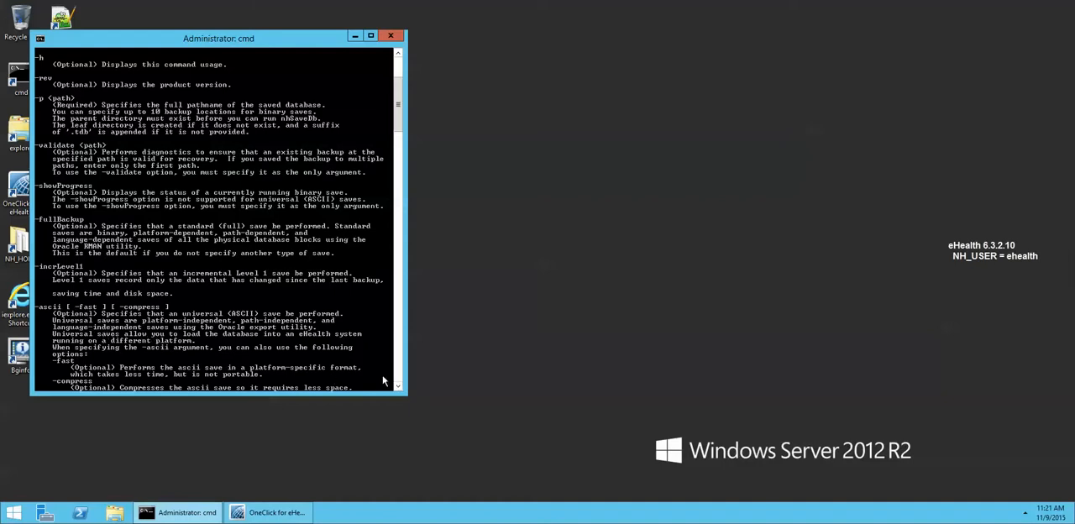
pyautogui.scroll(-10, 377, 380)
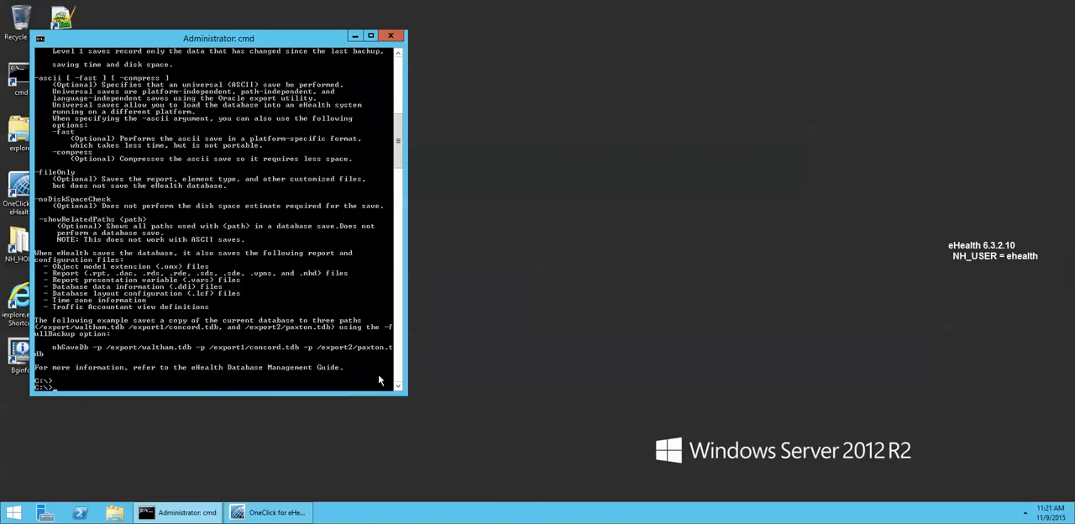
pyautogui.write('Savedb')
pyautogui.press('BackSpace')
pyautogui.press('BackSpace')
pyautogui.write('Db -p c:\\dbsave')
pyautogui.write('-ascii')
pyautogui.press('BackSpace')
pyautogui.press('BackSpace')
pyautogui.press('BackSpace')
pyautogui.press('BackSpace')
pyautogui.press('BackSpace')
pyautogui.press('BackSpace')
pyautogui.press('BackSpace')
pyautogui.press('BackSpace')
pyautogui.press('BackSpace')
pyautogui.press('BackSpace')
pyautogui.press('BackSpace')
pyautogui.press('BackSpace')
pyautogui.press('BackSpace')
pyautogui.press('BackSpace')
pyautogui.press('BackSpace')
pyautogui.press('BackSpace')
pyautogui.press('BackSpace')
pyautogui.press('BackSpace')
pyautogui.press('BackSpace')
pyautogui.press('BackSpace')
# Step: Switch to OneClick for eHealth and open Database Save under the server's Database Management tasks
pyautogui.click(285, 514)
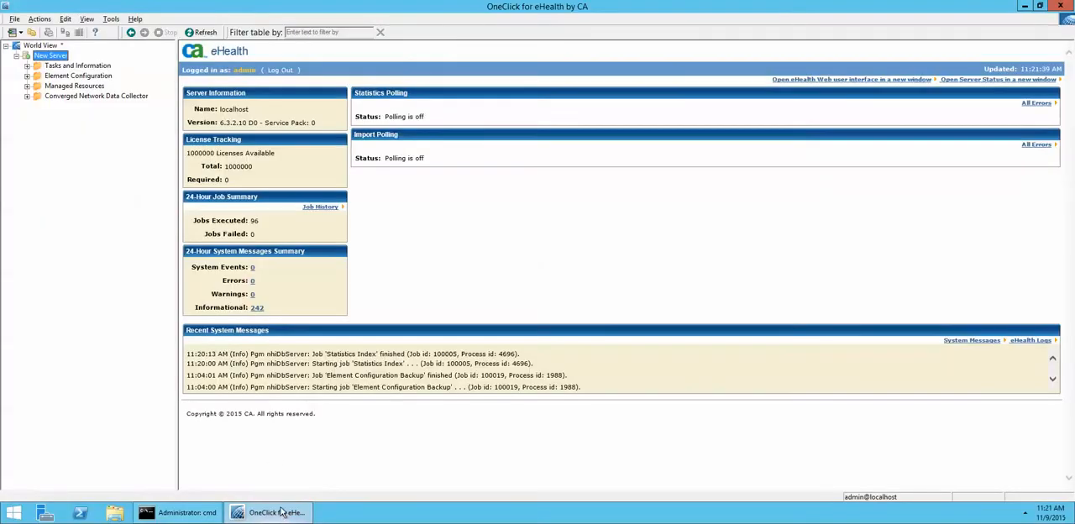
pyautogui.click(27, 66)
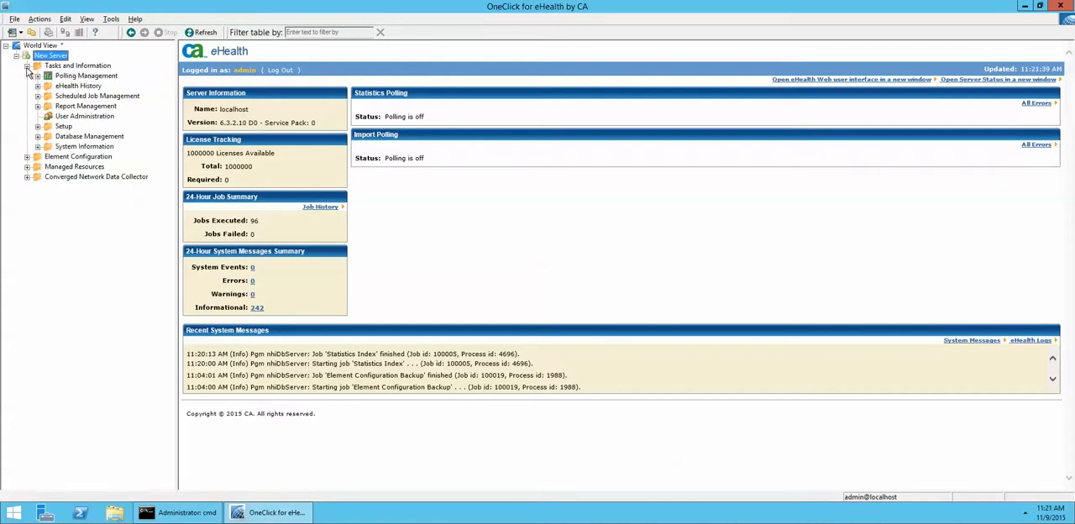
pyautogui.click(37, 136)
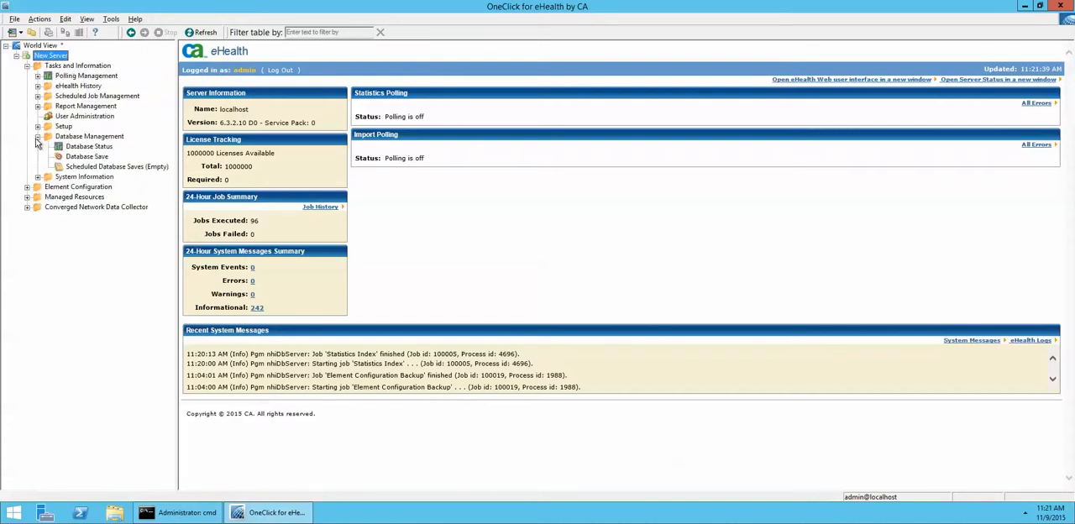
pyautogui.click(86, 157)
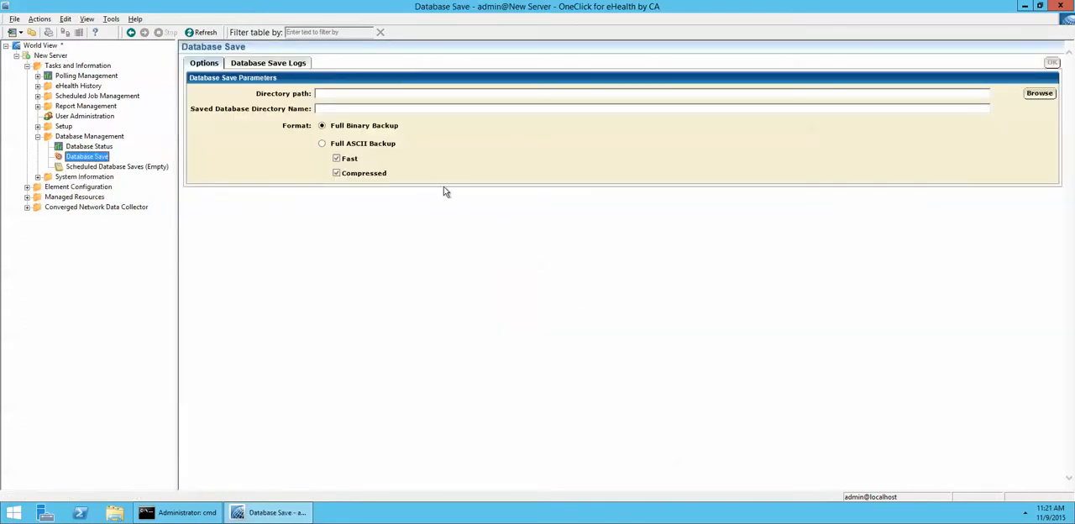
# Step: Set the database save's directory path to C:/dbsave
pyautogui.click(1039, 94)
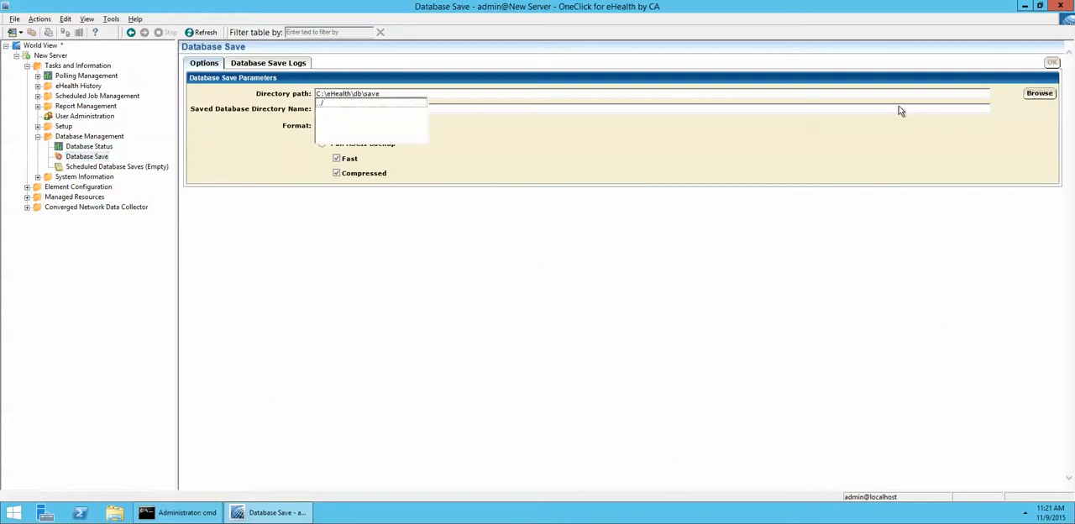
pyautogui.click(472, 98)
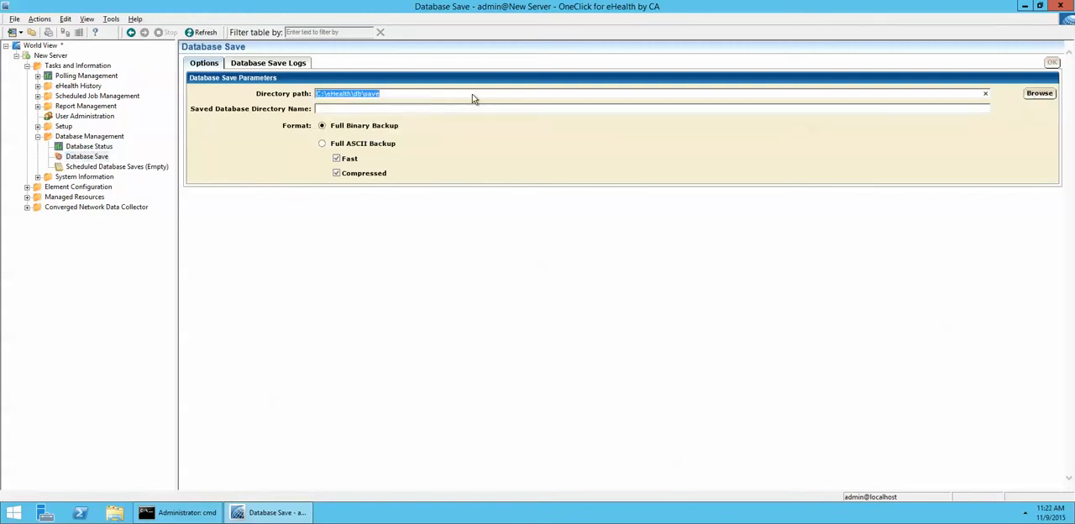
pyautogui.click(431, 94)
pyautogui.press('BackSpace')
pyautogui.press('BackSpace')
pyautogui.press('BackSpace')
pyautogui.press('BackSpace')
pyautogui.press('BackSpace')
pyautogui.press('BackSpace')
pyautogui.press('BackSpace')
pyautogui.press('BackSpace')
pyautogui.press('BackSpace')
pyautogui.press('BackSpace')
pyautogui.press('BackSpace')
pyautogui.press('BackSpace')
pyautogui.press('BackSpace')
pyautogui.press('BackSpace')
pyautogui.press('BackSpace')
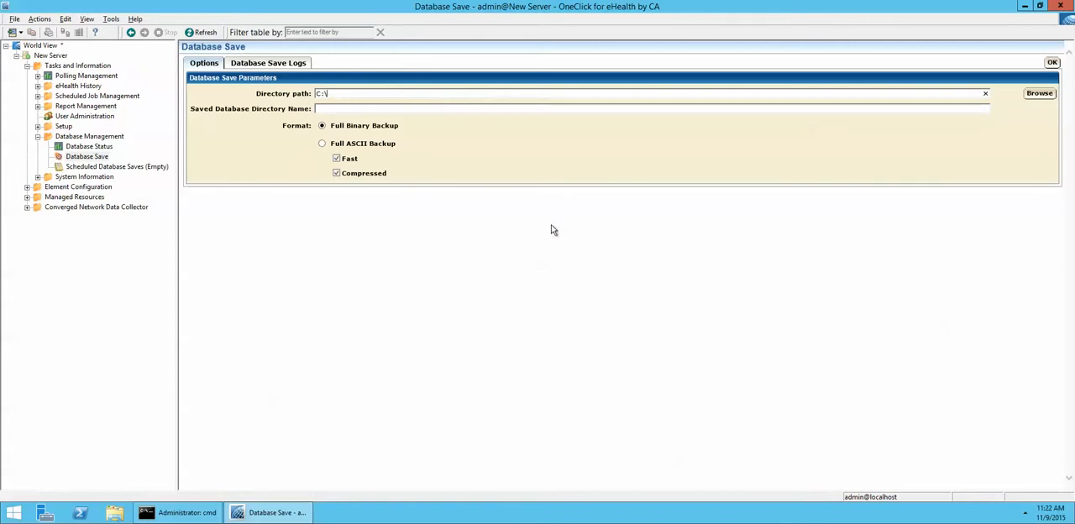
pyautogui.click(1048, 98)
pyautogui.click(343, 122)
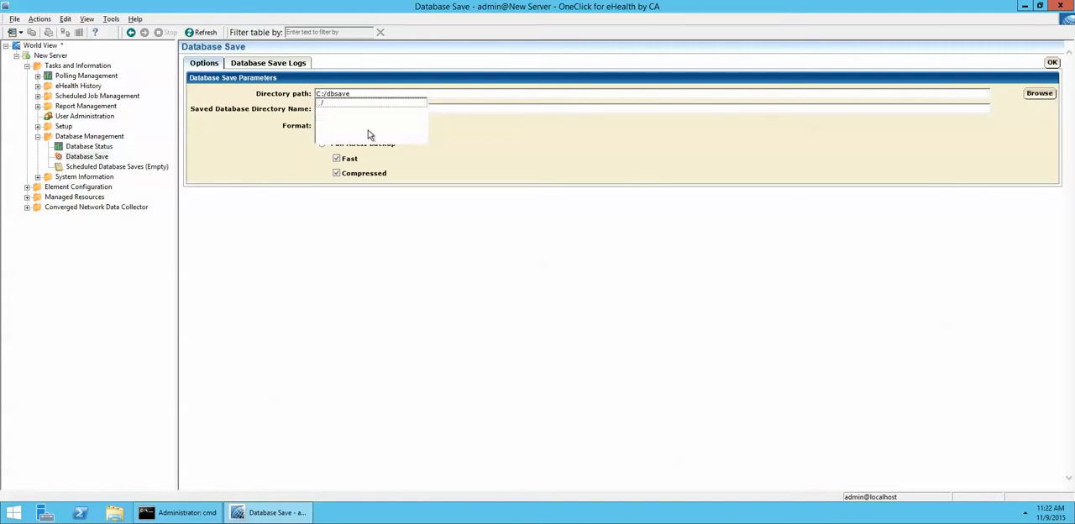
pyautogui.click(500, 128)
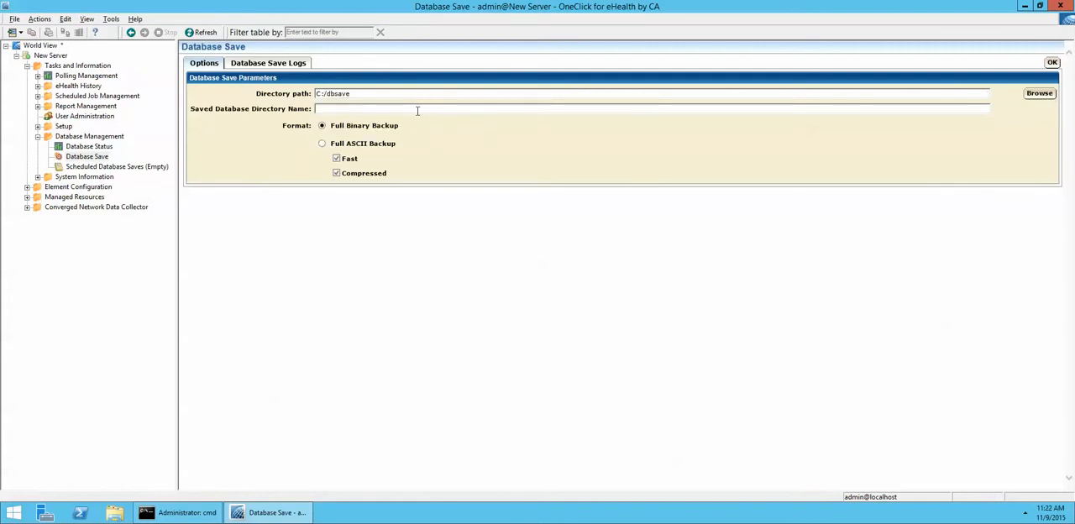
# Step: Name the saved database directory 11.9.15 and choose Full ASCII Backup with Fast and Compressed turned off
pyautogui.write('11.9.15')
pyautogui.click(335, 159)
pyautogui.click(336, 174)
# Step: Switch to the Command Prompt and run nhSchedule to list the job types and their commands
pyautogui.click(178, 513)
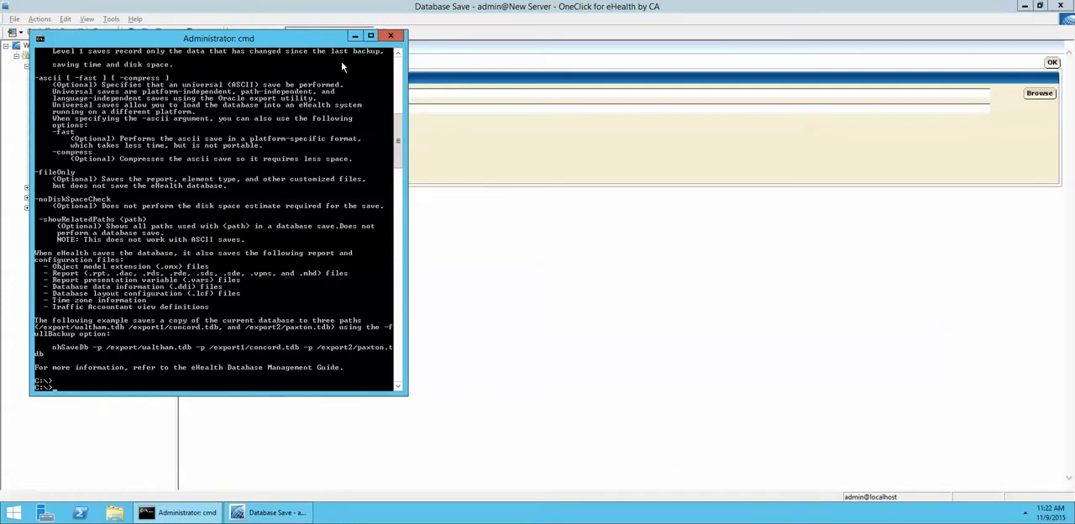
pyautogui.click(355, 36)
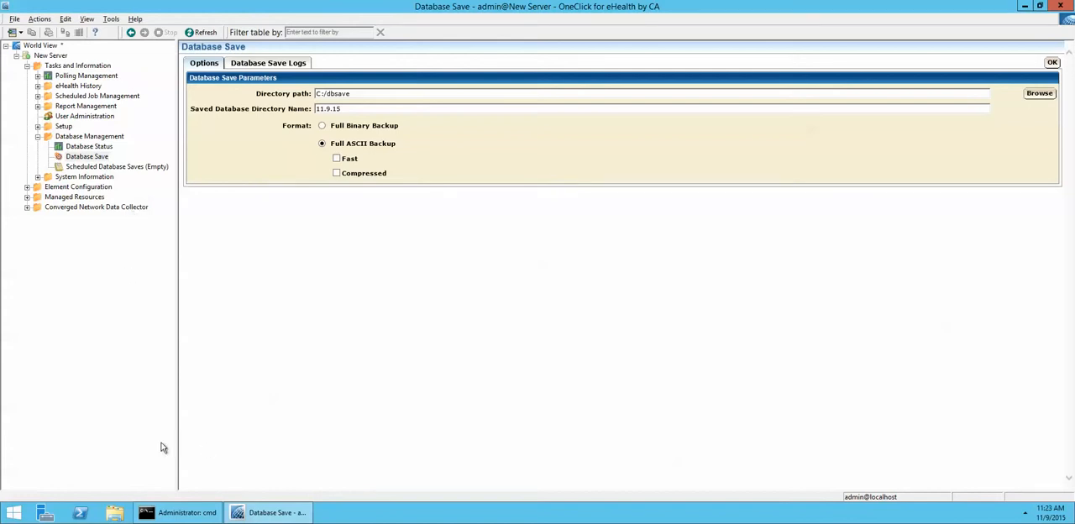
pyautogui.click(180, 519)
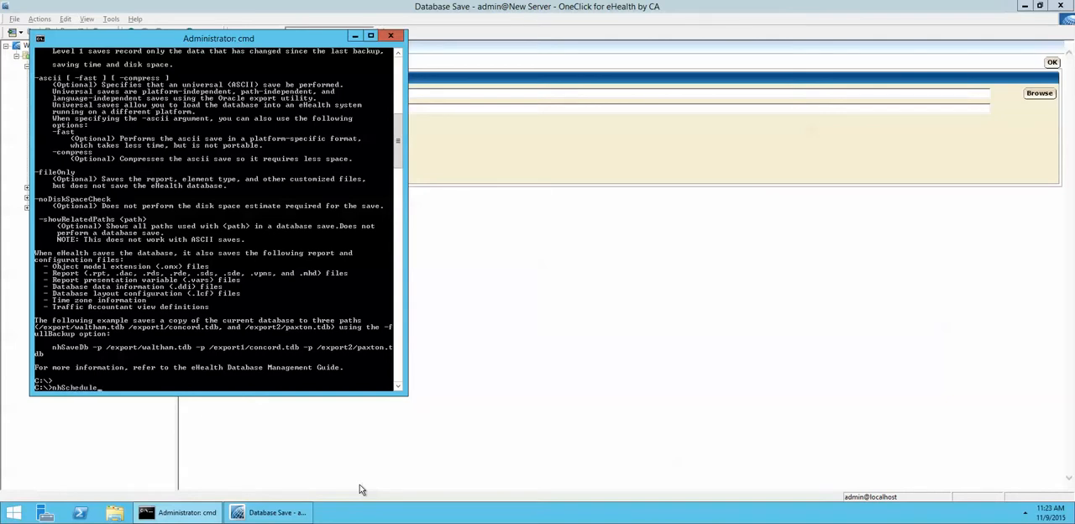
pyautogui.write('nhSchedule')
pyautogui.press('Return')
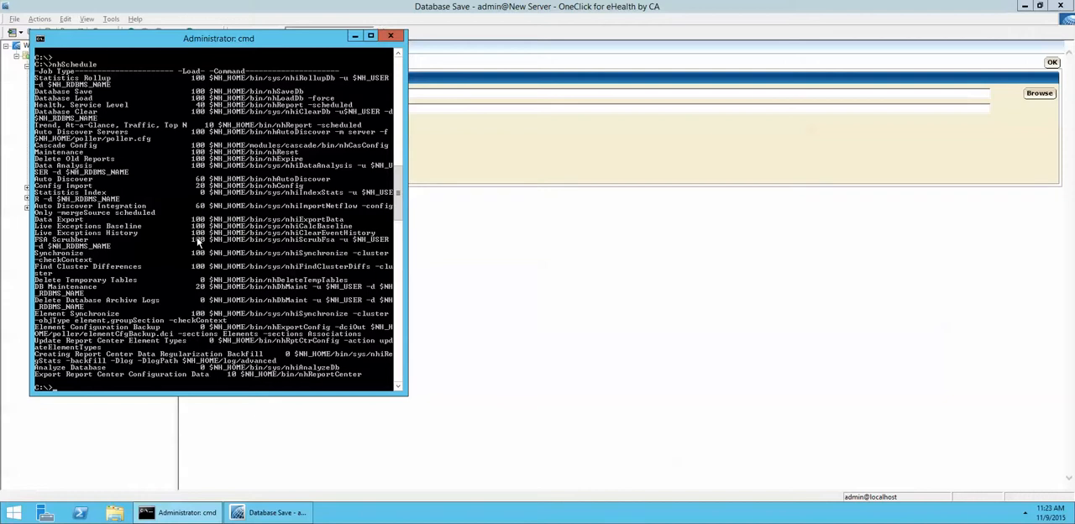
# Step: Return to OneClick for eHealth, discard the unsaved Database Save settings and start a new scheduled database save
pyautogui.click(535, 242)
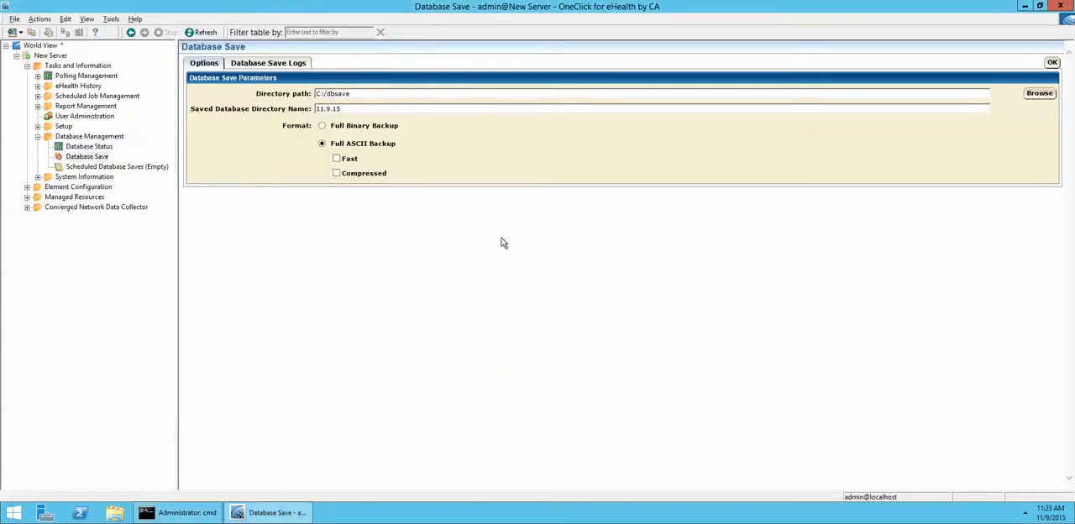
pyautogui.click(117, 171)
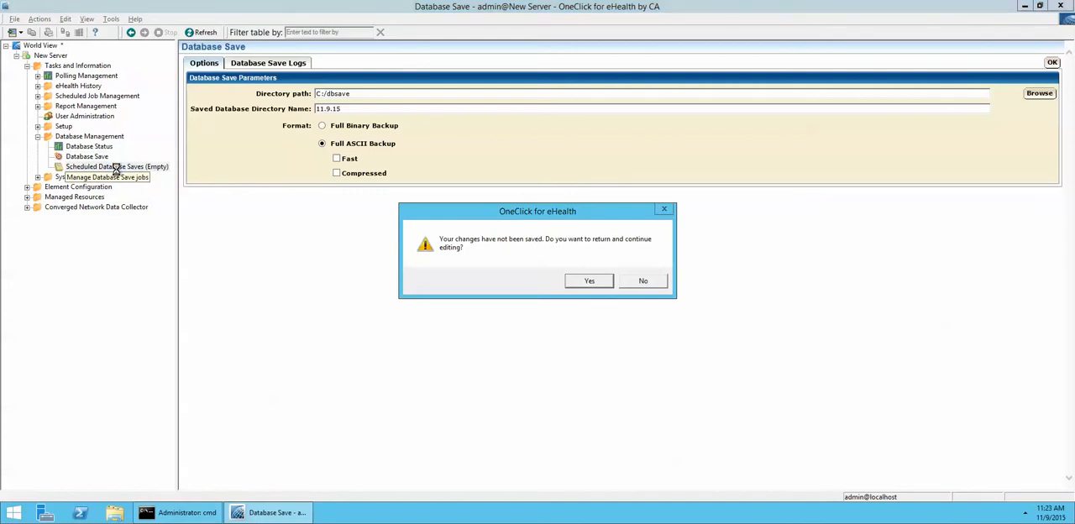
pyautogui.click(652, 281)
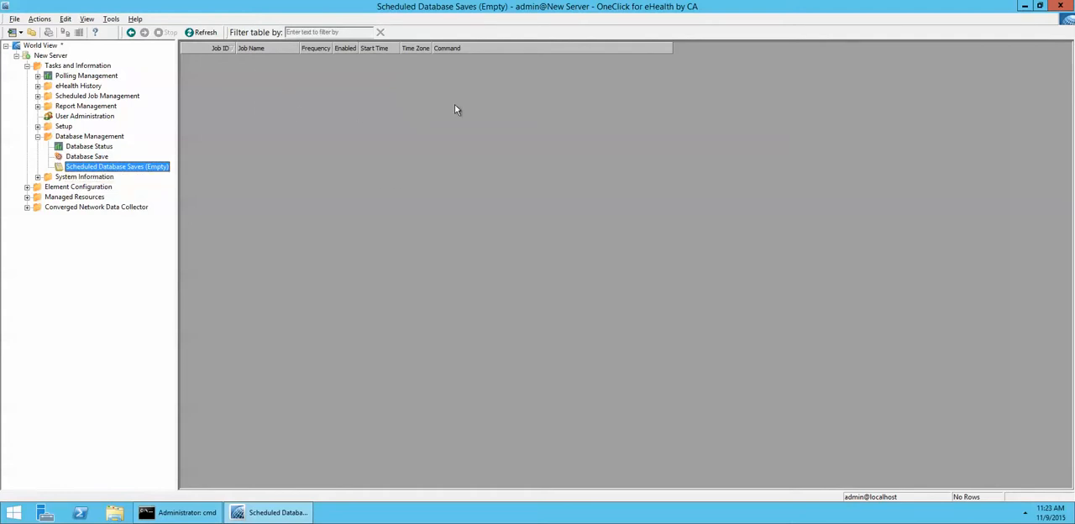
pyautogui.rightClick(318, 149)
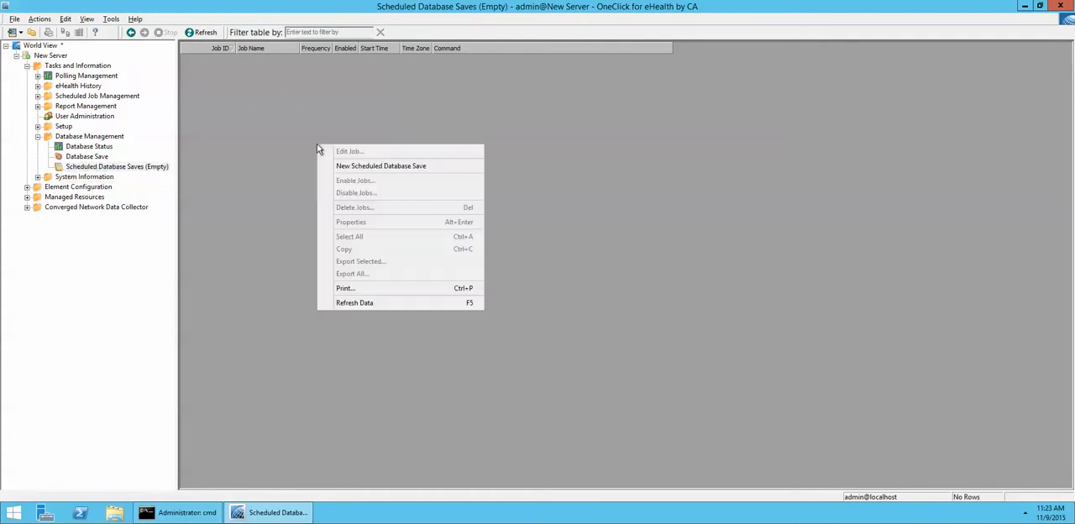
pyautogui.click(368, 169)
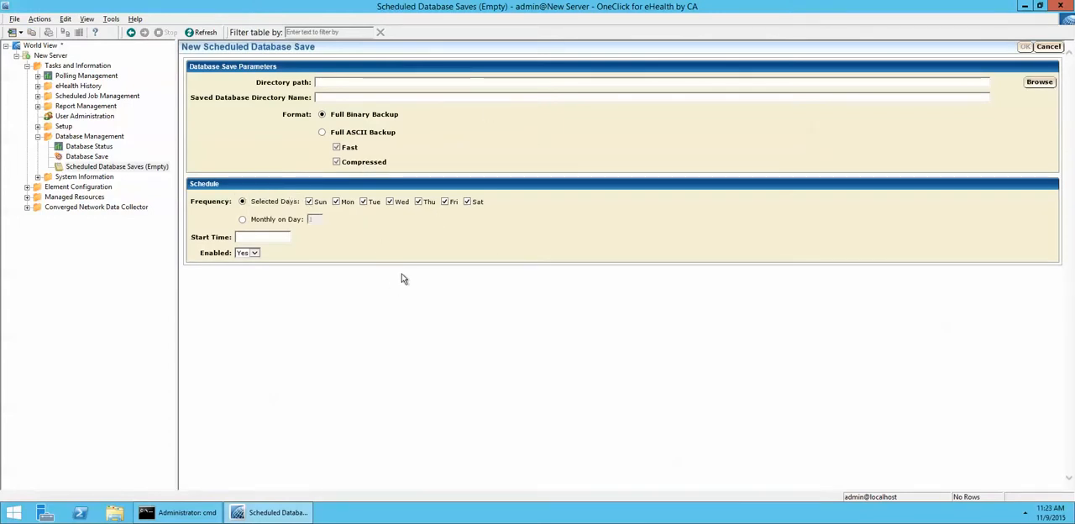
# Step: Set the scheduled database save's directory path to C:/dbsave
pyautogui.click(1039, 84)
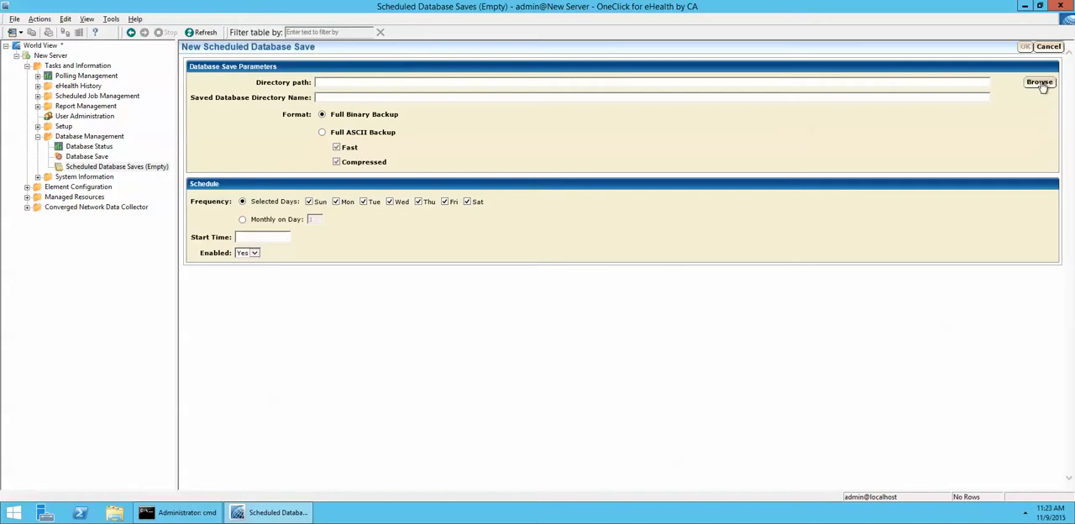
pyautogui.click(472, 86)
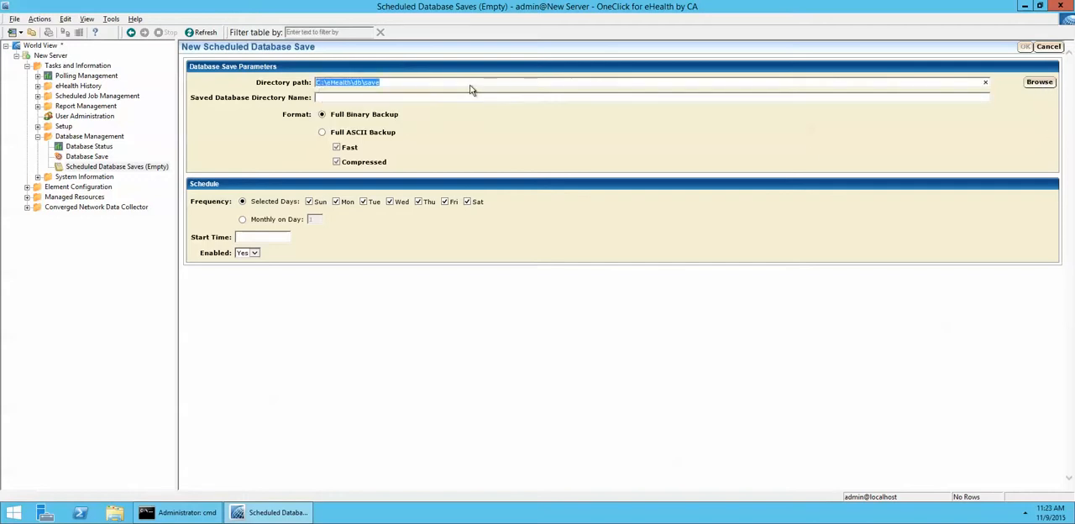
pyautogui.click(449, 82)
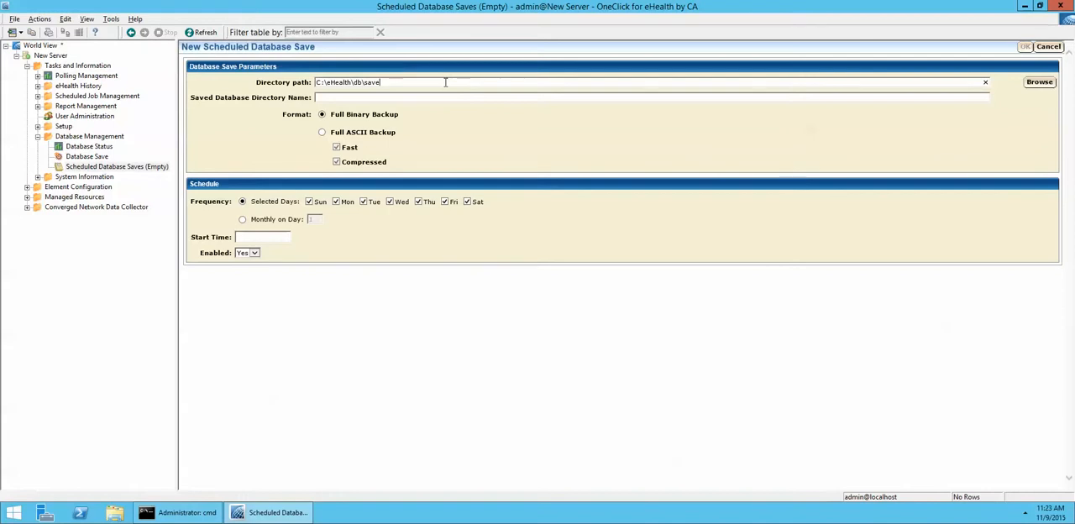
pyautogui.press('BackSpace')
pyautogui.press('BackSpace')
pyautogui.press('BackSpace')
pyautogui.press('BackSpace')
pyautogui.press('BackSpace')
pyautogui.press('BackSpace')
pyautogui.press('BackSpace')
pyautogui.click(1039, 81)
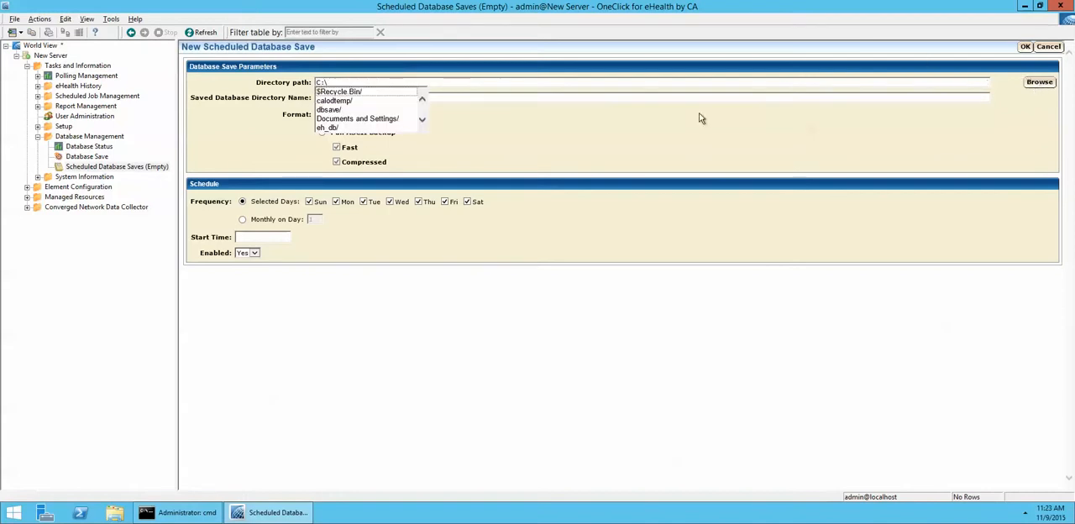
pyautogui.click(348, 110)
# Step: Name the saved database directory daily and choose Full ASCII Backup with Fast and Compressed turned off
pyautogui.click(458, 97)
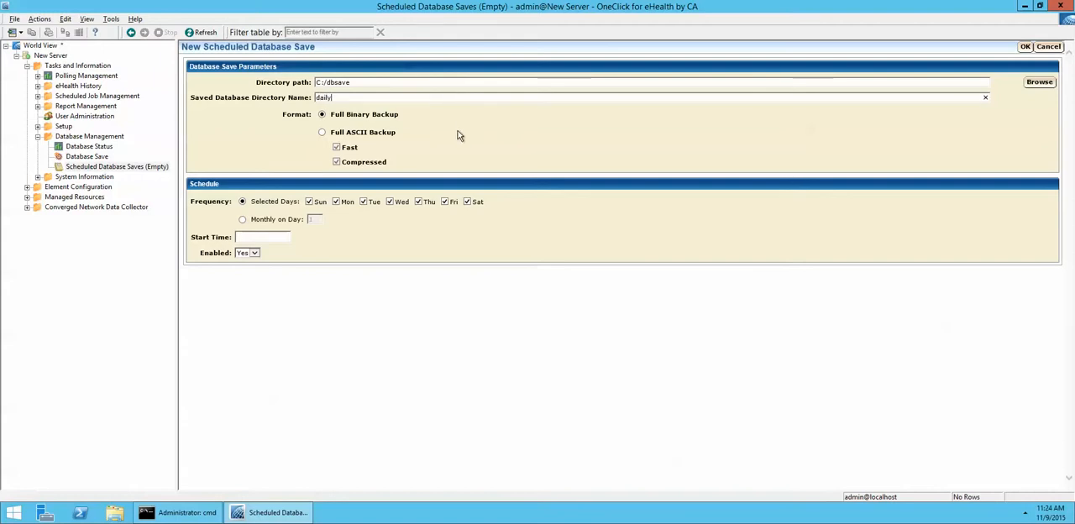
pyautogui.click(322, 134)
pyautogui.click(336, 147)
pyautogui.click(336, 161)
# Step: Schedule the database save for selected days, Sunday through Saturday, with a start time of 1:00 AM
pyautogui.click(242, 219)
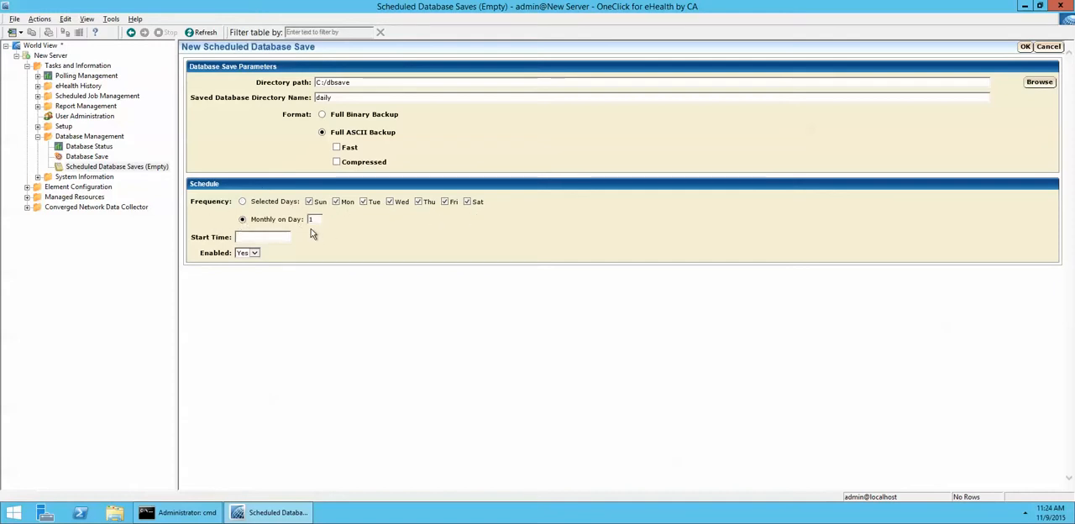
pyautogui.click(242, 202)
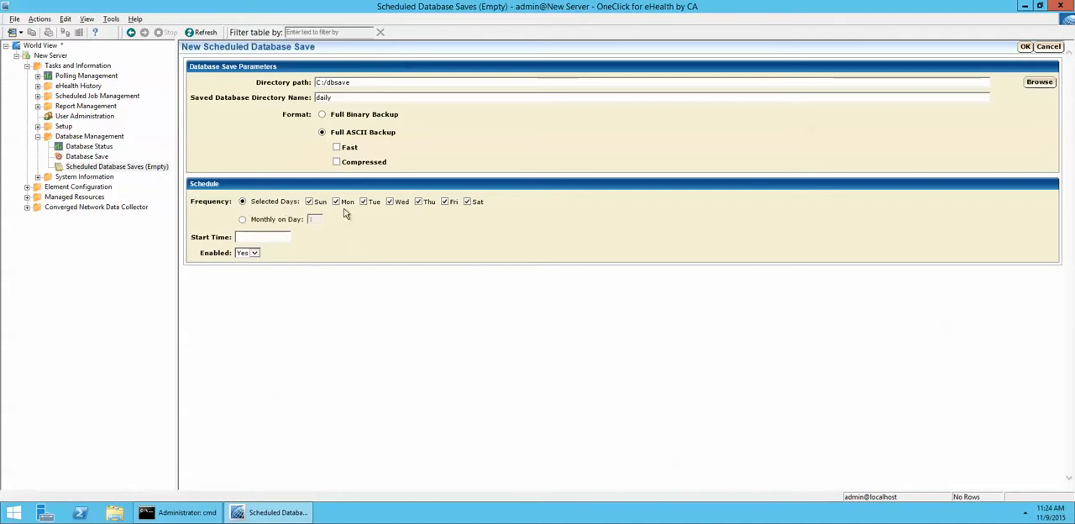
pyautogui.click(277, 238)
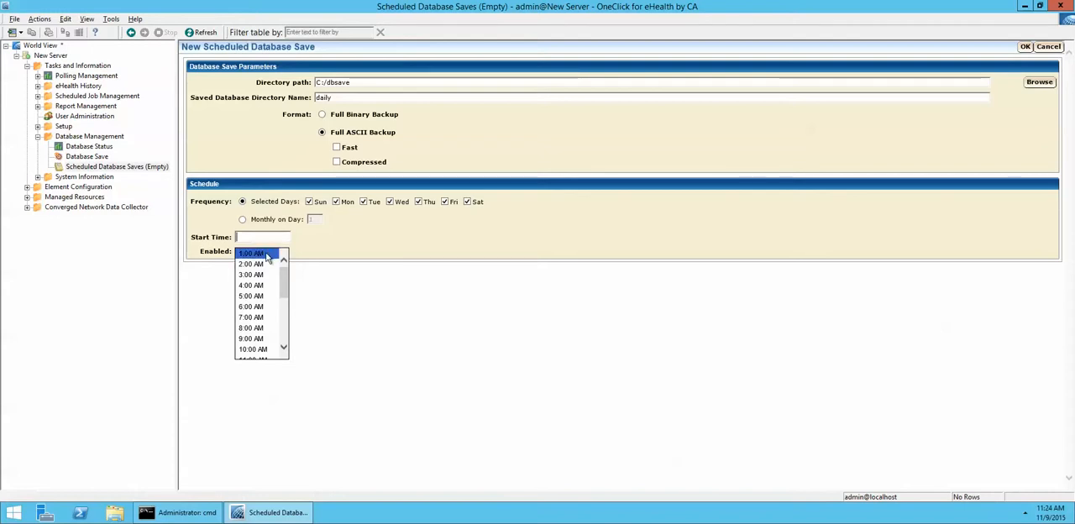
pyautogui.click(268, 256)
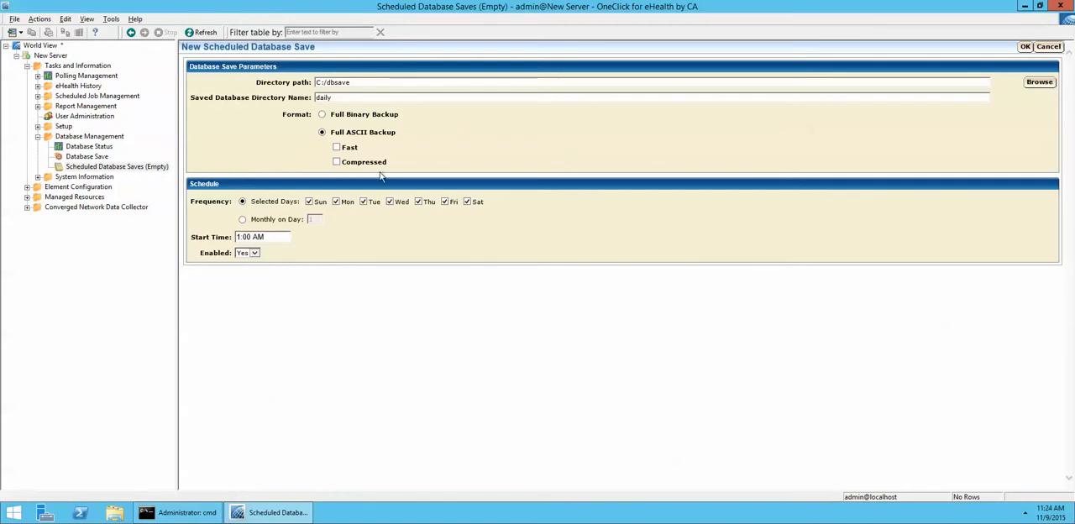
# Step: Submit and confirm the scheduled database save, and open the Scheduled Jobs list under Scheduled Job Management
pyautogui.click(1025, 48)
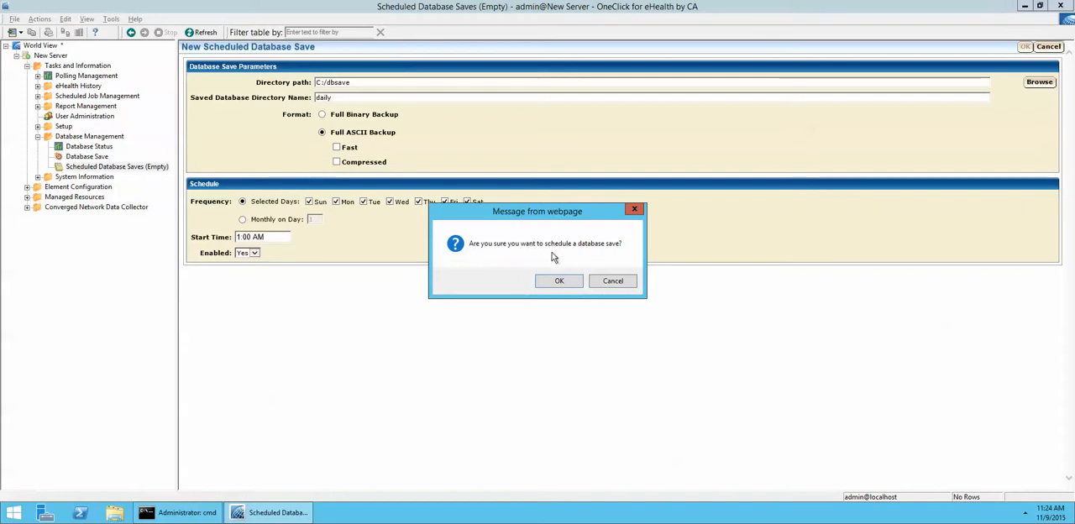
pyautogui.click(558, 282)
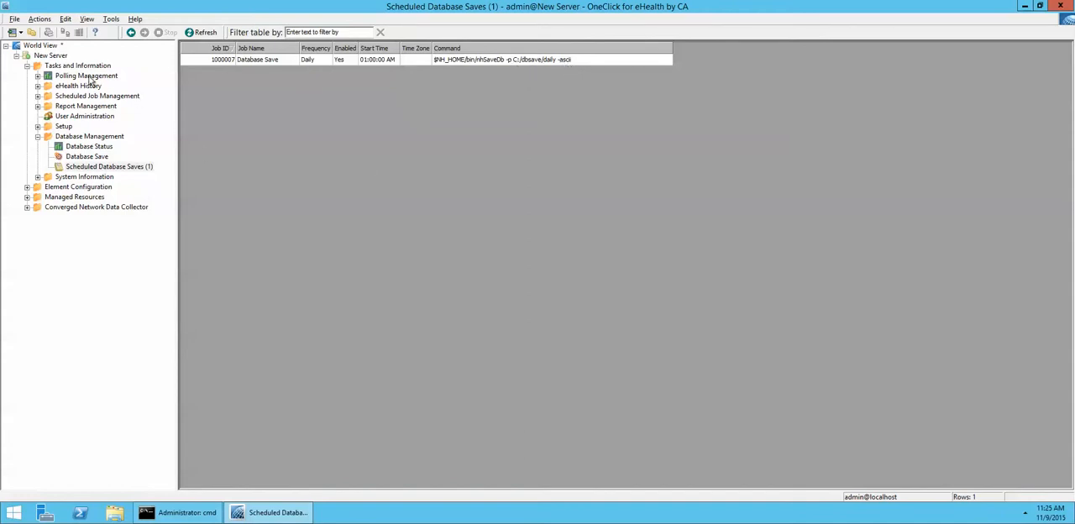
pyautogui.click(37, 96)
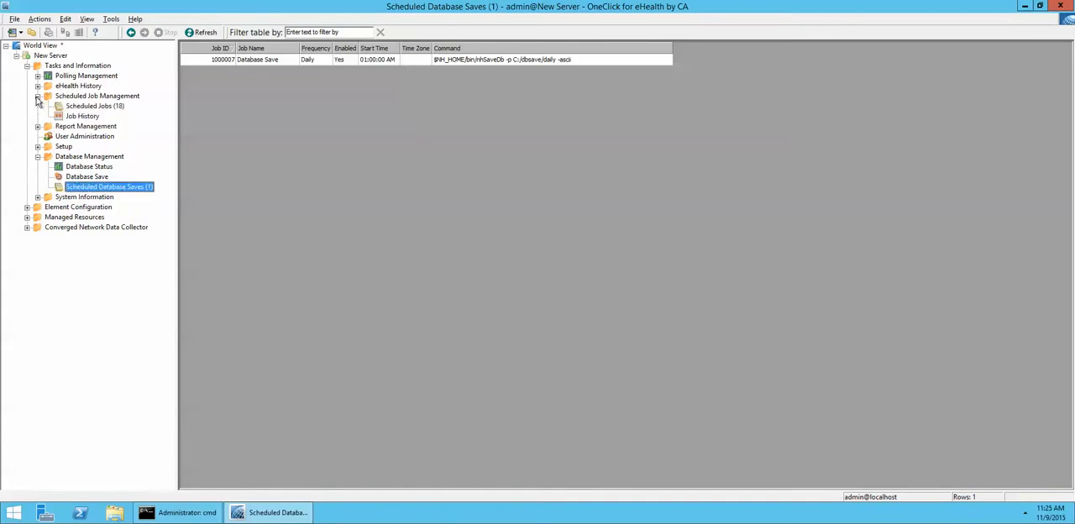
pyautogui.click(85, 108)
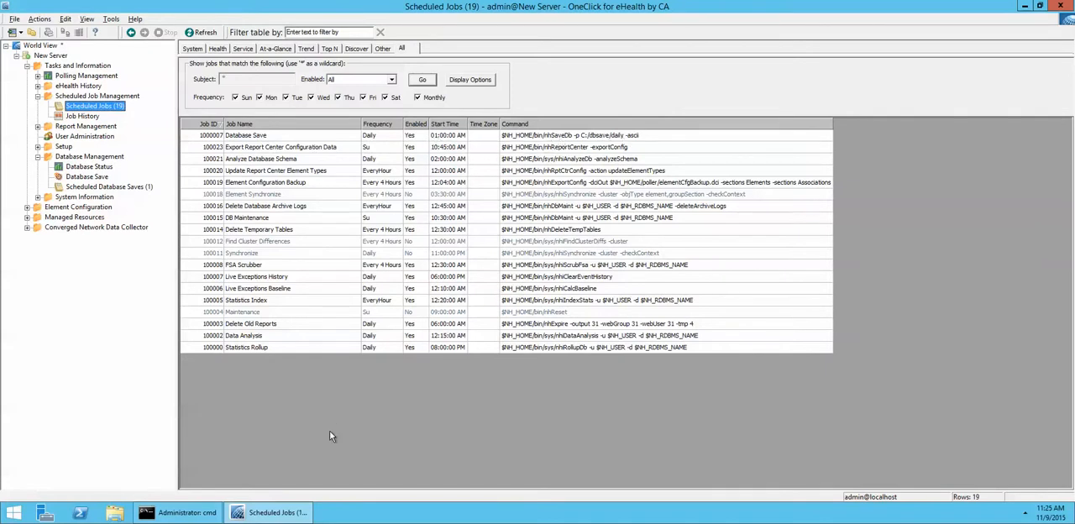
# Step: Delete the Database Save job from Scheduled Database Saves and reopen the Scheduled Jobs list
pyautogui.click(110, 187)
pyautogui.click(290, 59)
pyautogui.rightClick(289, 57)
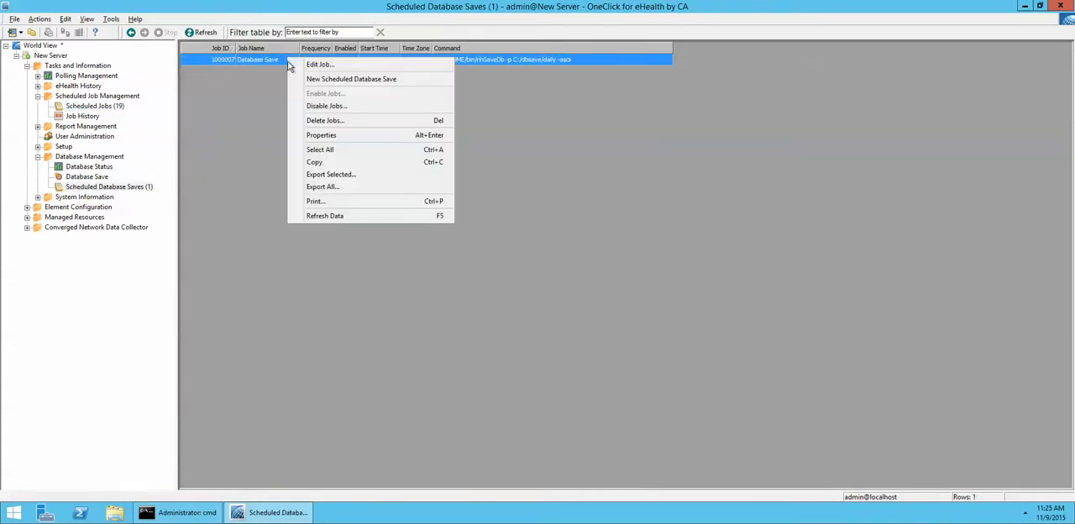
pyautogui.click(317, 126)
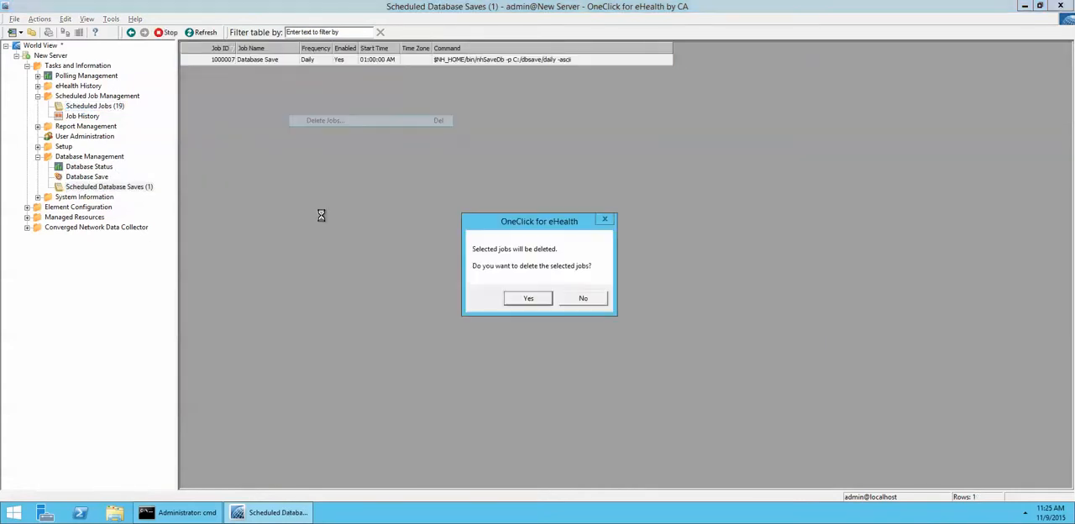
pyautogui.click(519, 297)
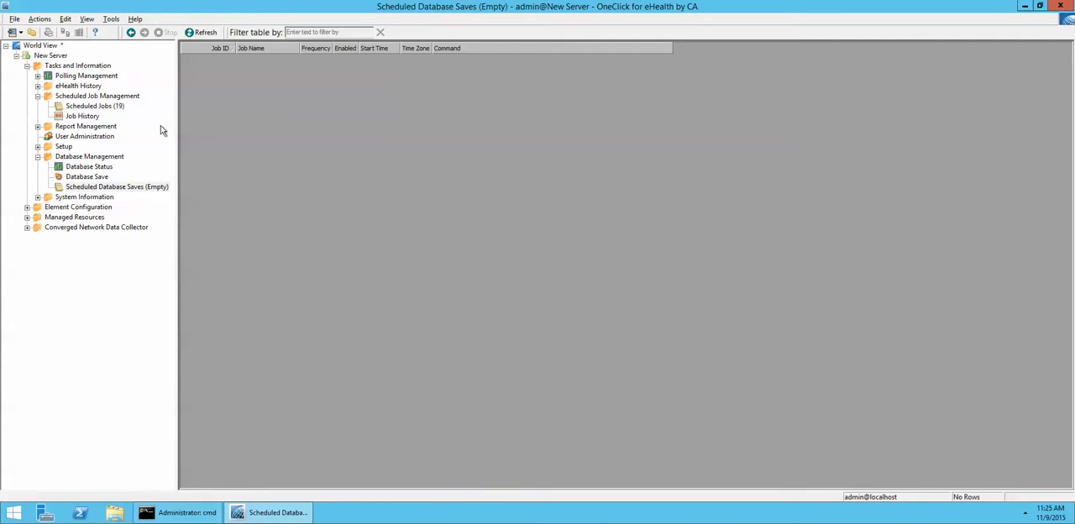
pyautogui.click(102, 107)
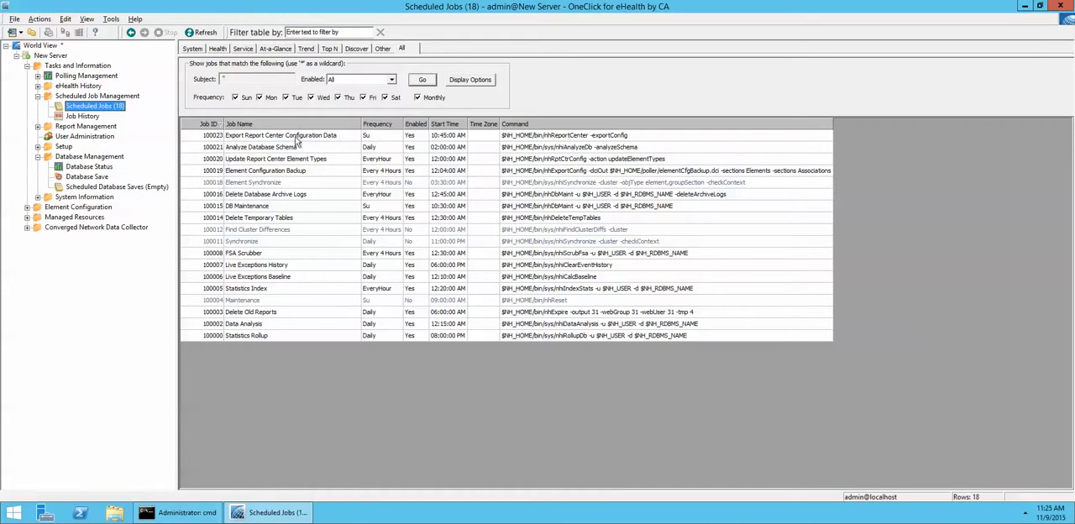
# Step: Switch to the Command Prompt, run nhSchedule -h and read through the option descriptions and usage examples
pyautogui.click(195, 517)
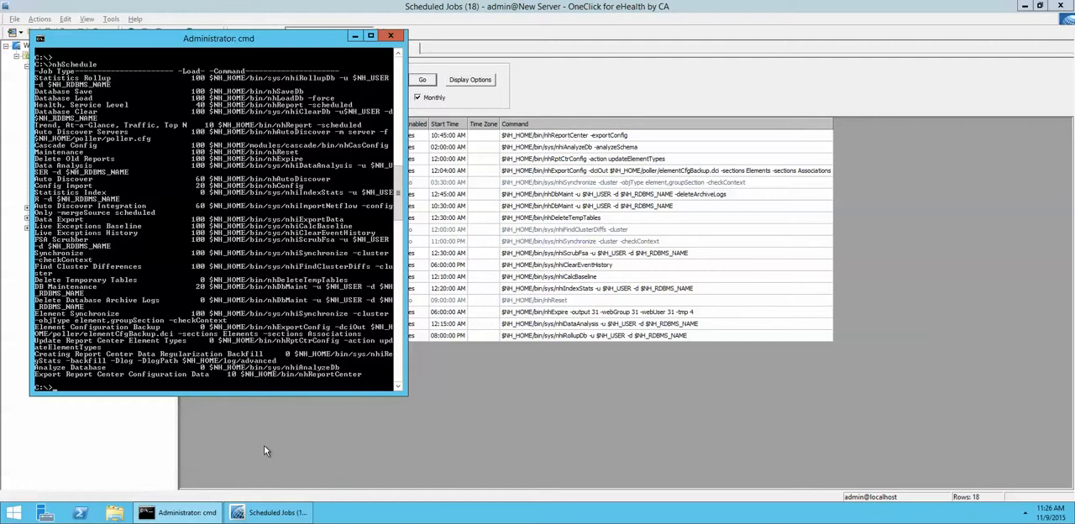
pyautogui.press('Up')
pyautogui.write('-h')
pyautogui.press('Return')
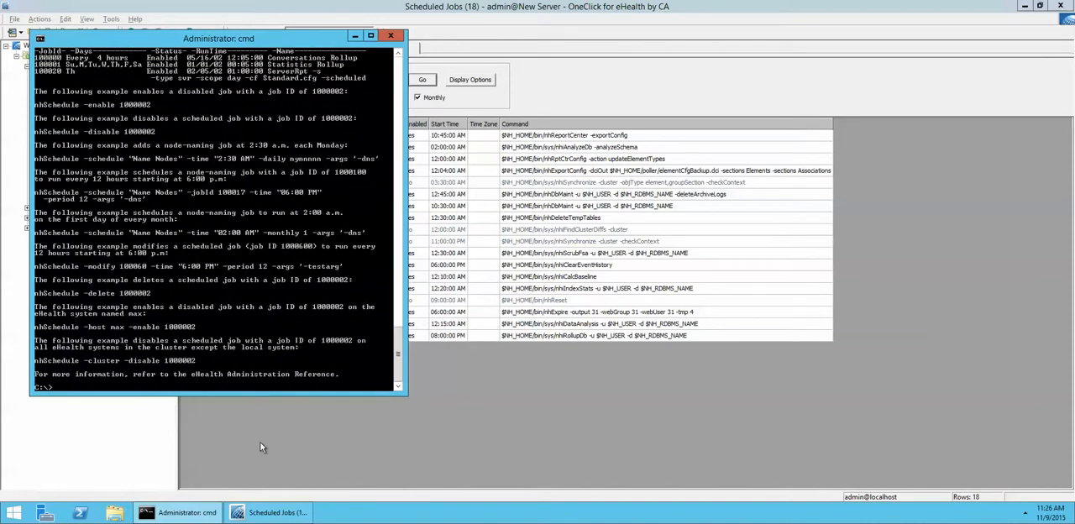
pyautogui.scroll(15, 269, 265)
pyautogui.scroll(9, 267, 265)
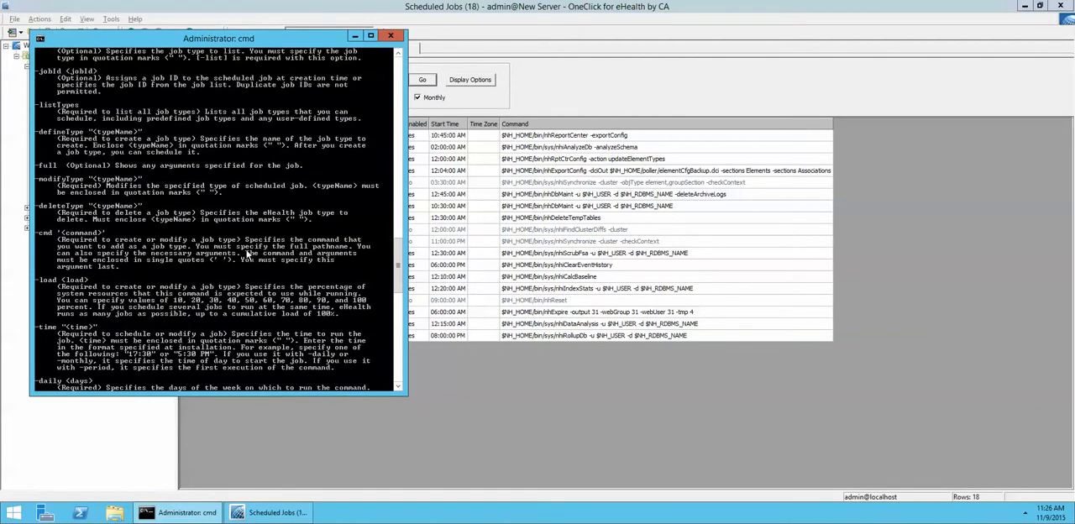
pyautogui.scroll(3, 244, 252)
pyautogui.scroll(2, 71, 144)
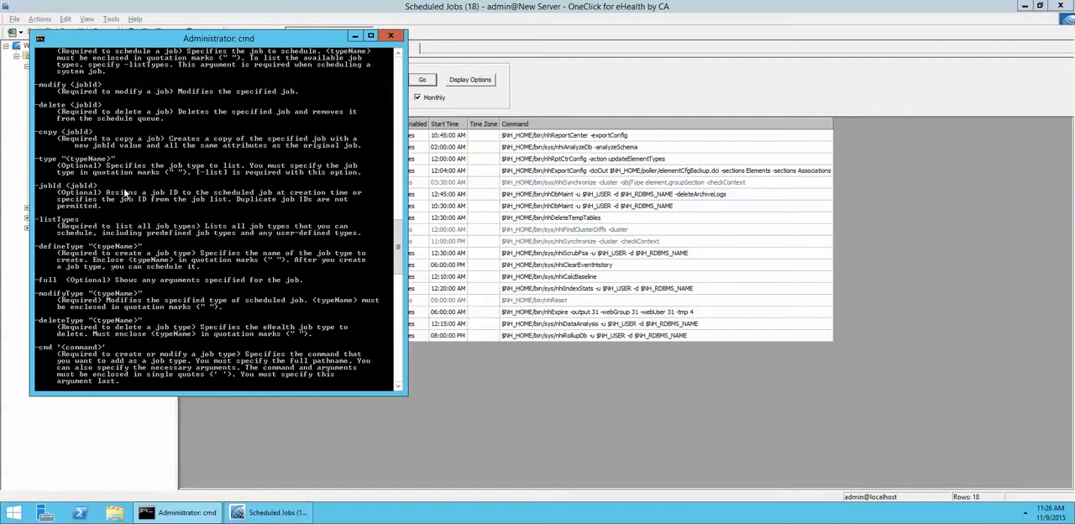
pyautogui.scroll(-9, 183, 217)
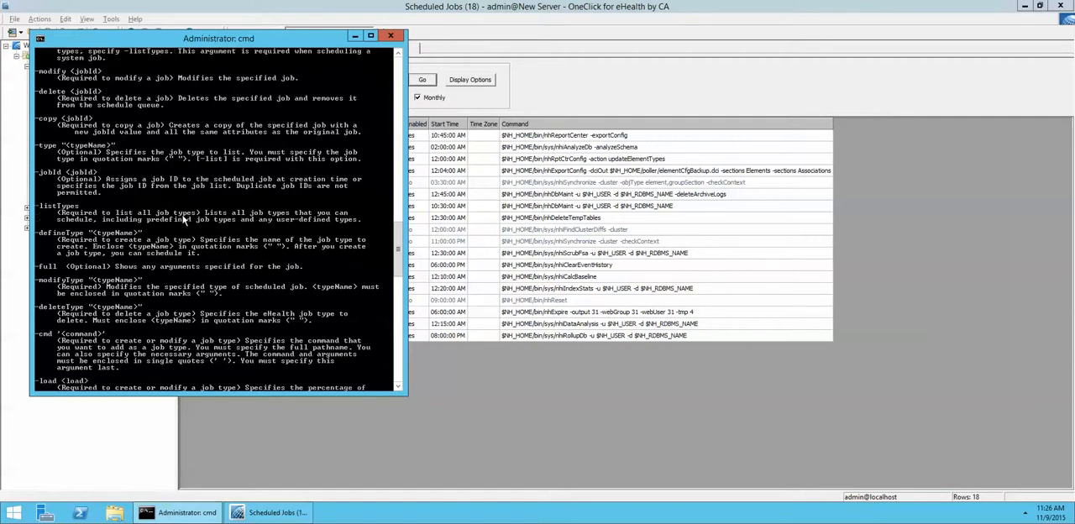
pyautogui.scroll(-18, 204, 250)
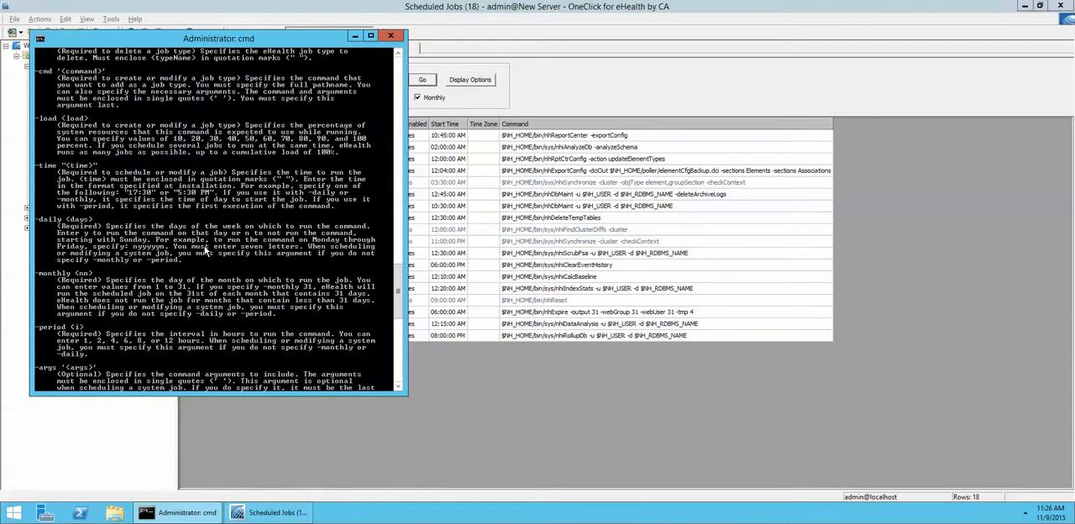
pyautogui.scroll(-6, 210, 260)
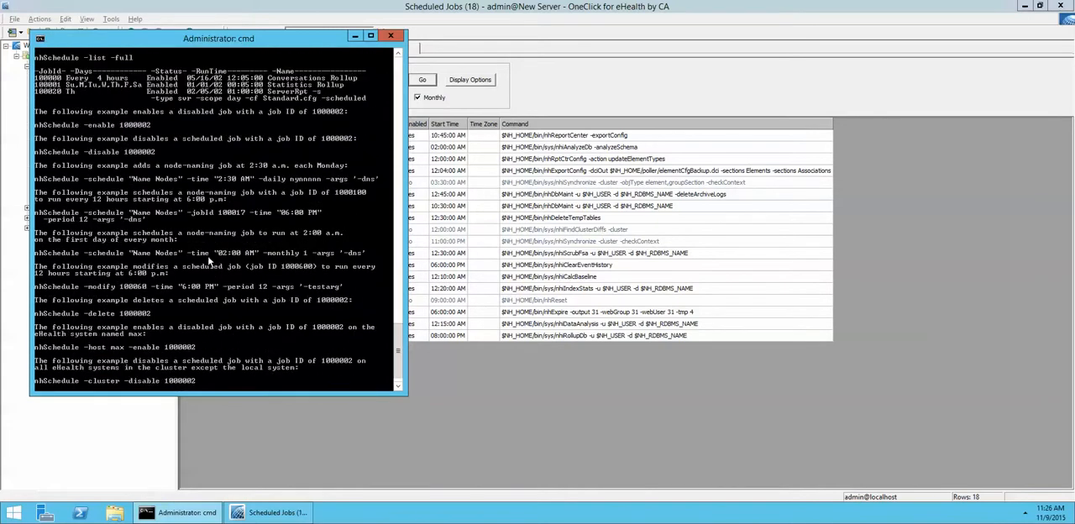
# Step: Run nhSchedule -listTypes to list the job types available for scheduling
pyautogui.press('Up')
pyautogui.press('BackSpace')
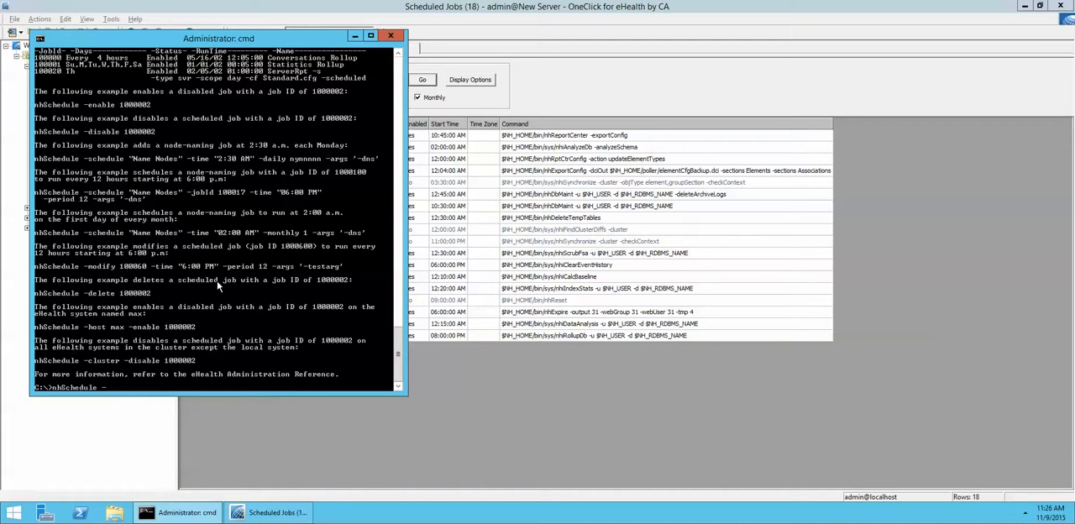
pyautogui.write('listTypes')
pyautogui.press('Return')
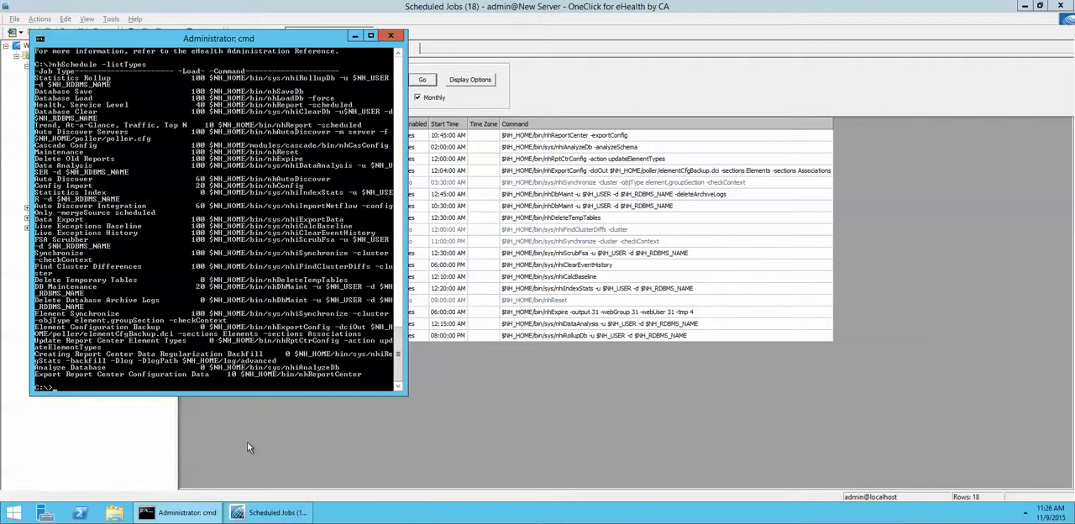
# Step: Start an nhSchedule command with the -schedule option for the "Database Save" job type
pyautogui.press('Up')
pyautogui.press('BackSpace')
pyautogui.press('BackSpace')
pyautogui.press('BackSpace')
pyautogui.press('BackSpace')
pyautogui.press('BackSpace')
pyautogui.press('BackSpace')
pyautogui.press('BackSpace')
pyautogui.press('BackSpace')
pyautogui.write('schedule')
pyautogui.write('"Database Save" ')
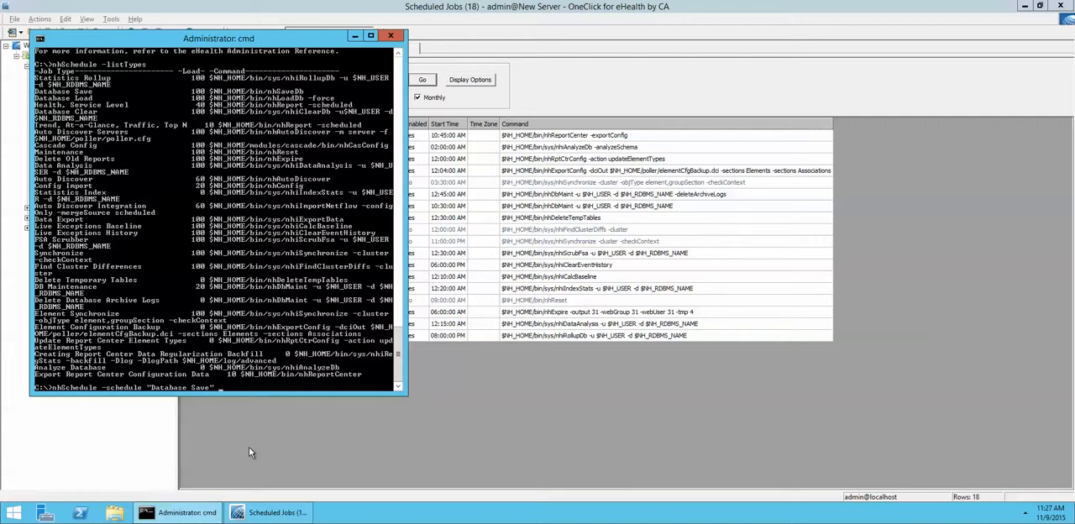
pyautogui.write('-time 01:00')
# Step: Add -time 01:00 and -daily yyyyyyy to the nhSchedule command so the save runs every day
pyautogui.write('-daily')
pyautogui.write('yyyyyyyy')
# Step: Complete the command with -args '-ascii -p c:\dbsave' and run it to schedule the database save
pyautogui.write('-args')
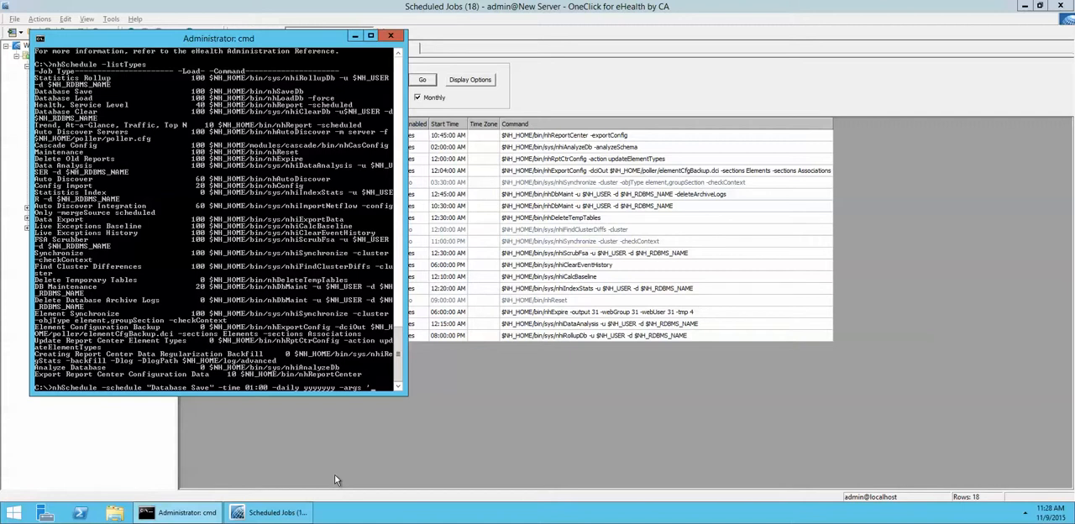
pyautogui.write('cii')
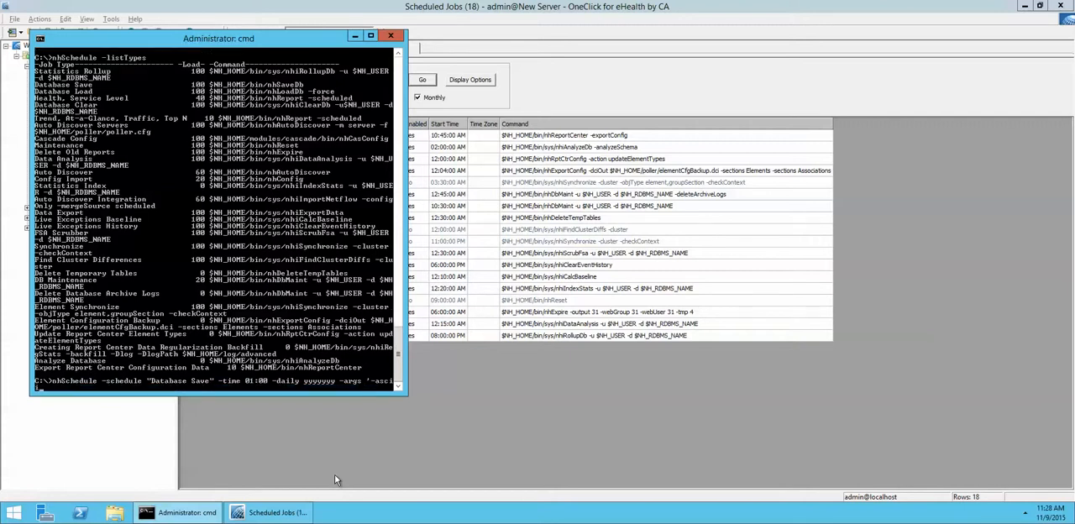
pyautogui.write(' -P c:\\dbsave')
pyautogui.press('Return')
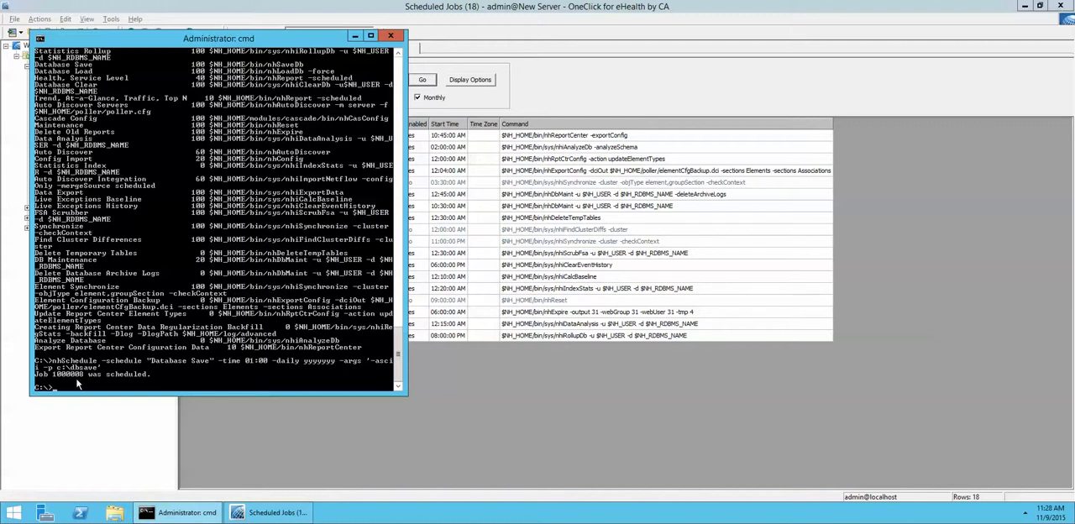
# Step: Return to OneClick for eHealth and check the new Database Save job in Scheduled Database Saves and Scheduled Jobs
pyautogui.click(523, 422)
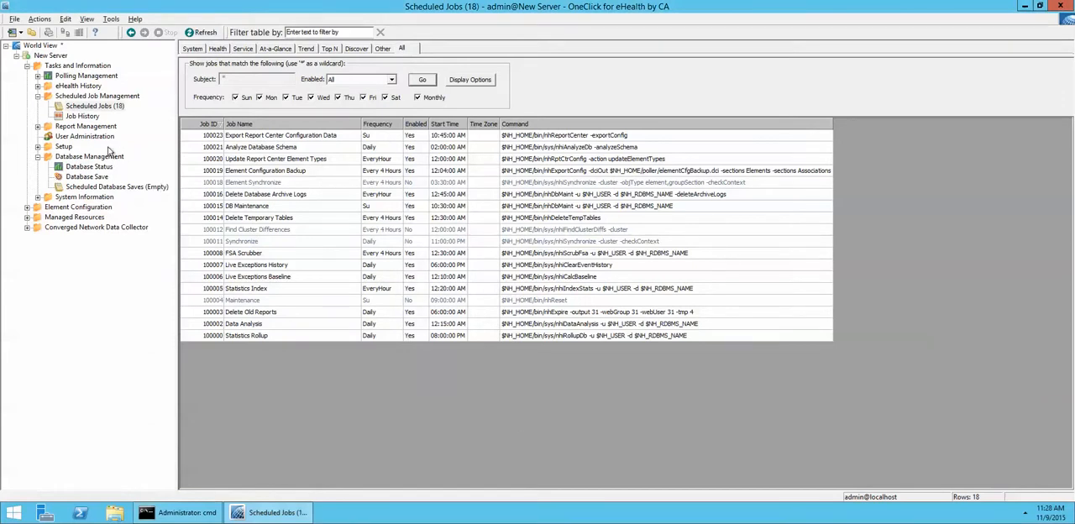
pyautogui.click(94, 186)
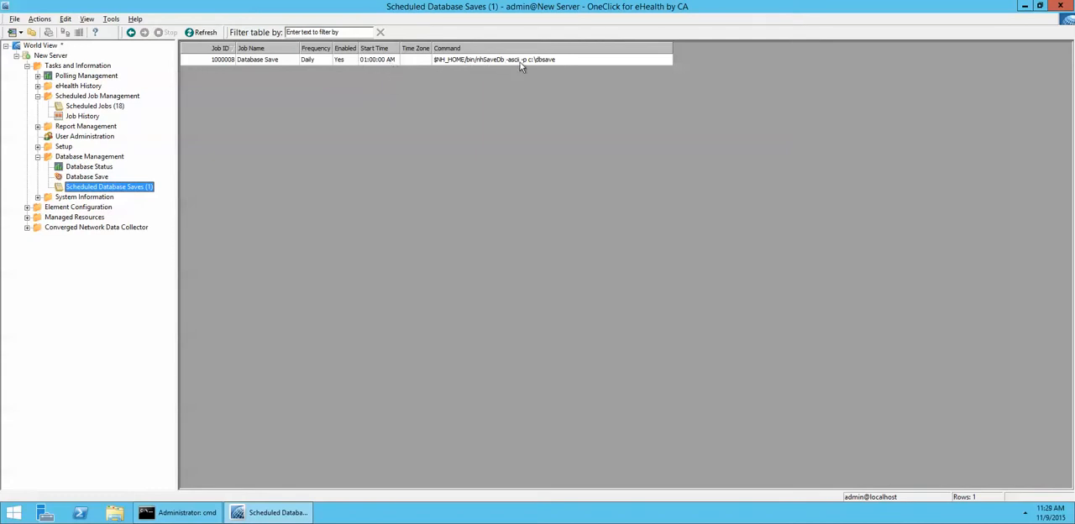
pyautogui.click(85, 107)
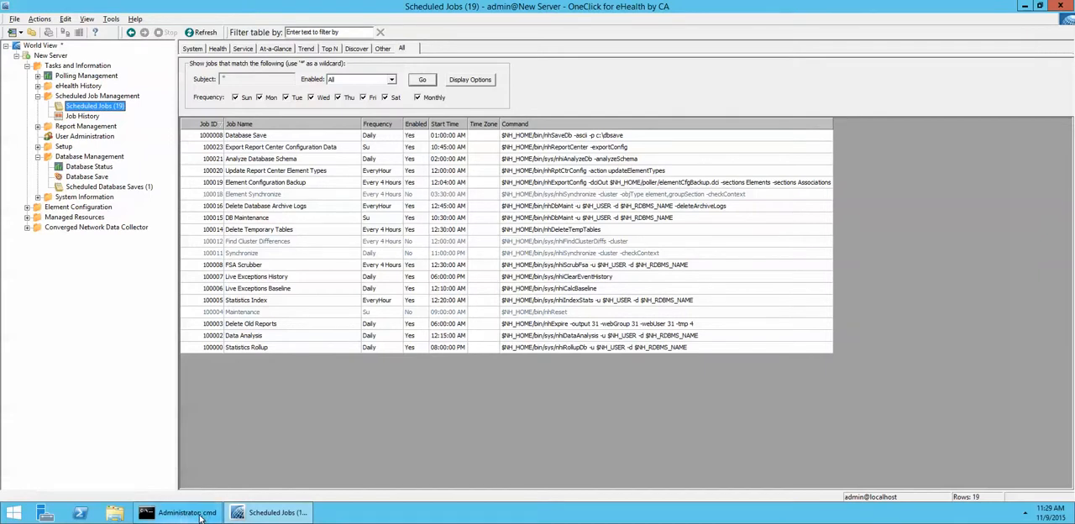
pyautogui.moveTo(184, 514)
pyautogui.click(102, 186)
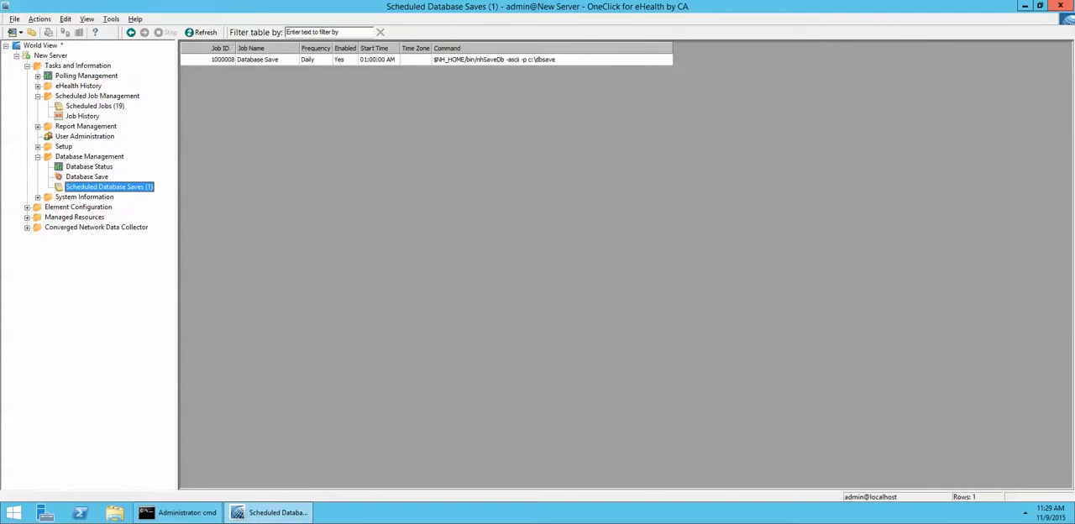
pyautogui.moveTo(1068, 4)
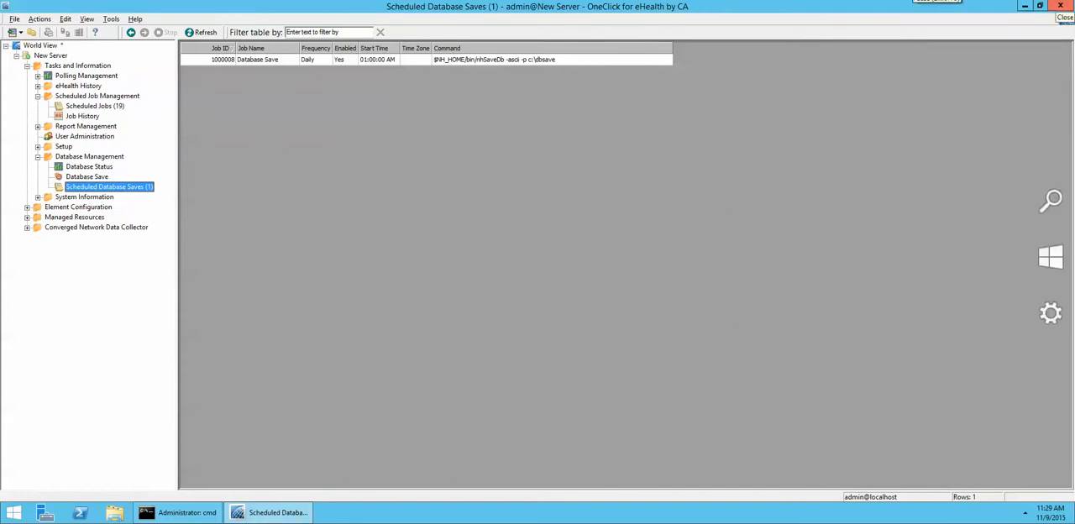